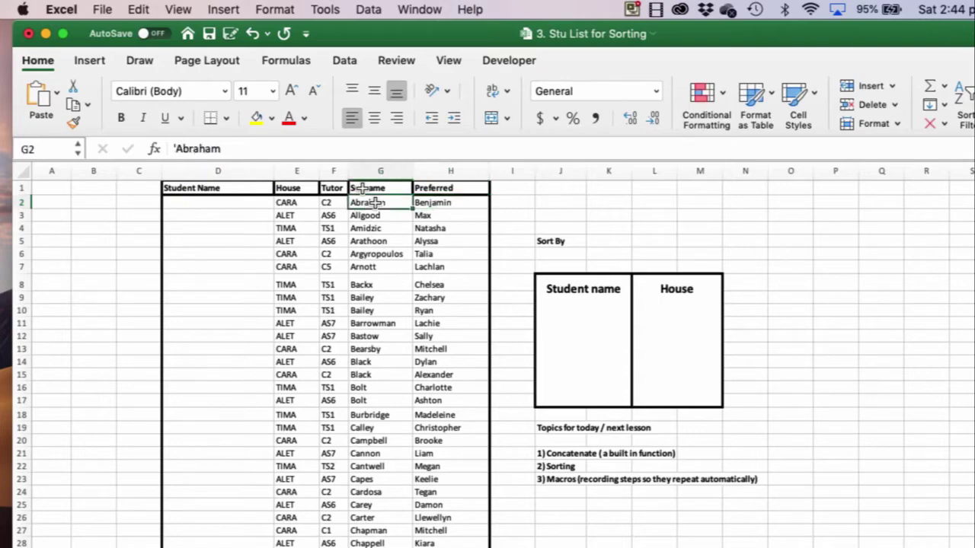
# Step: Start a formula in cell D2 and insert the CONCATENATE function after searching for "concat"
pyautogui.click(216, 205)
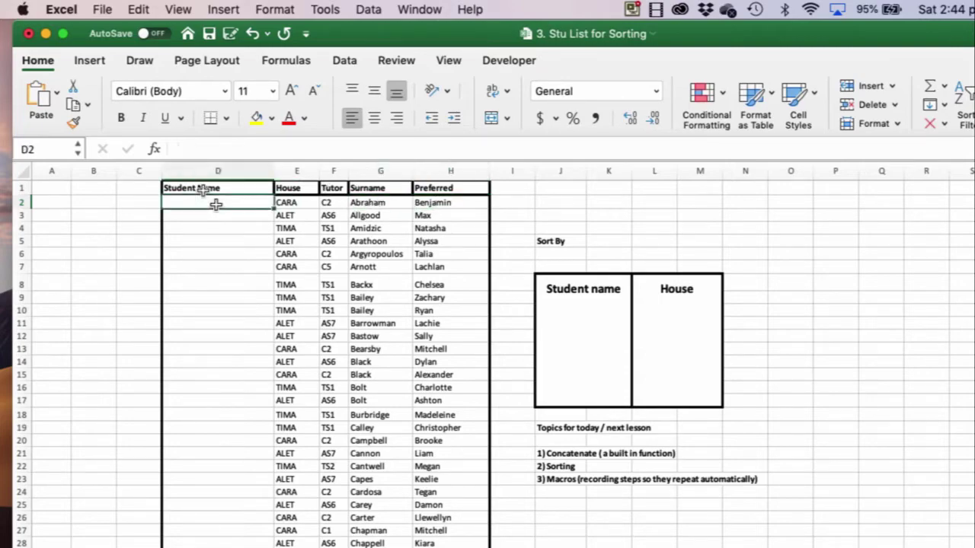
pyautogui.write('=')
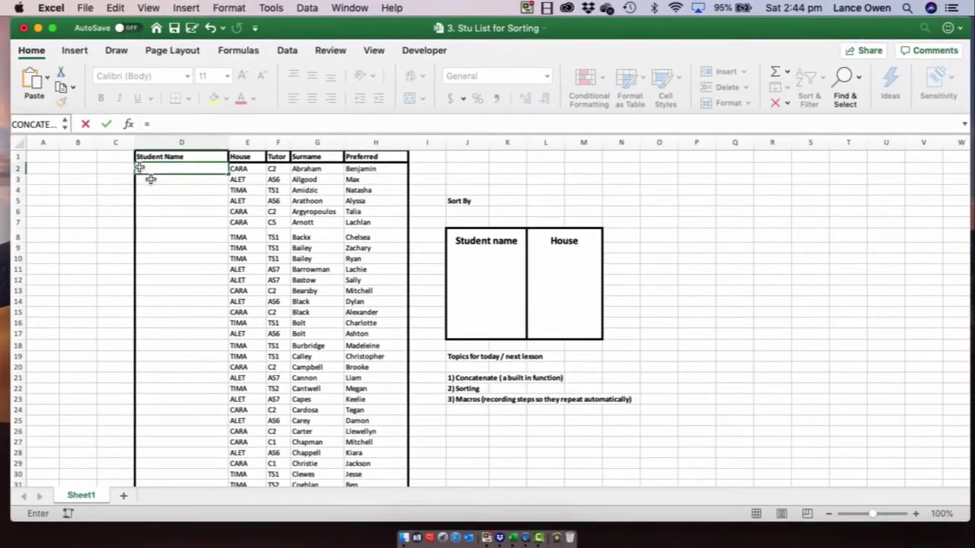
pyautogui.click(128, 124)
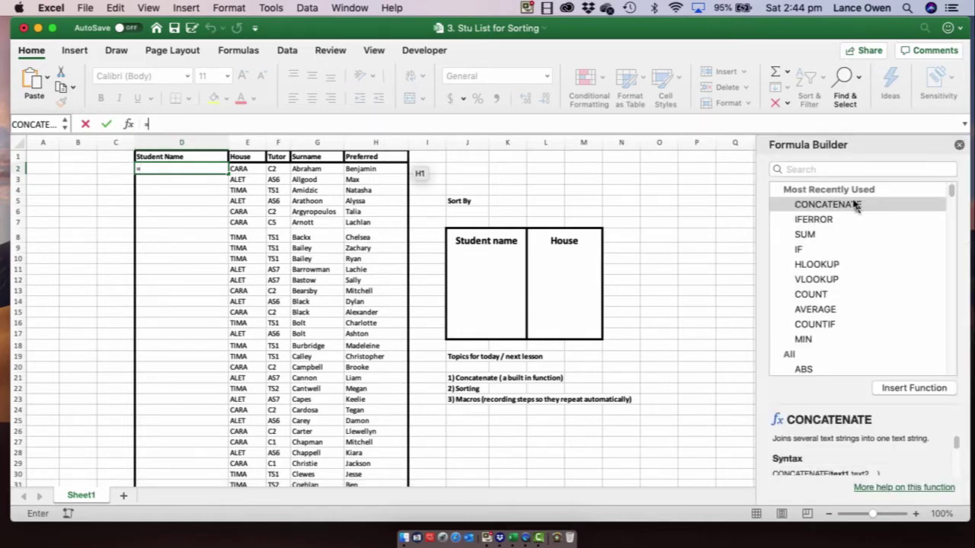
pyautogui.click(801, 169)
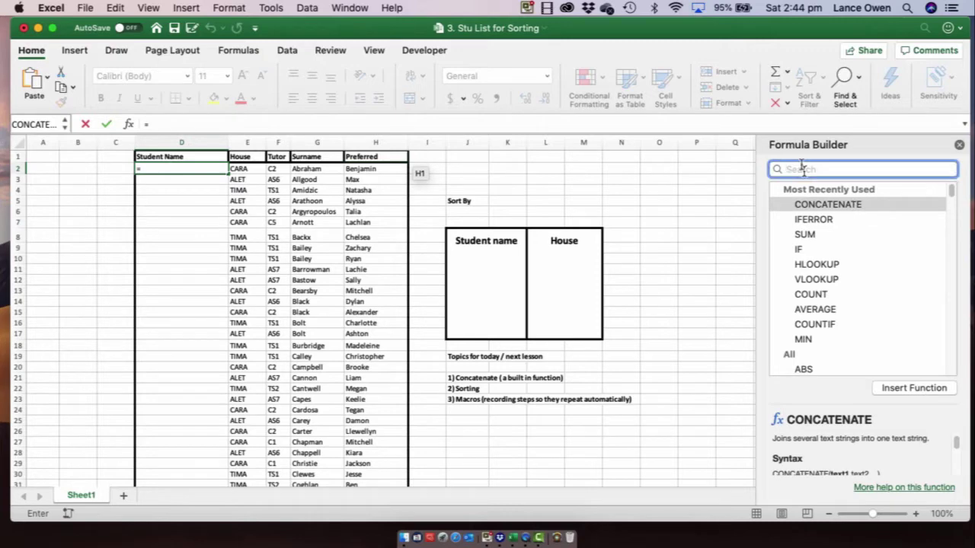
pyautogui.write('concat')
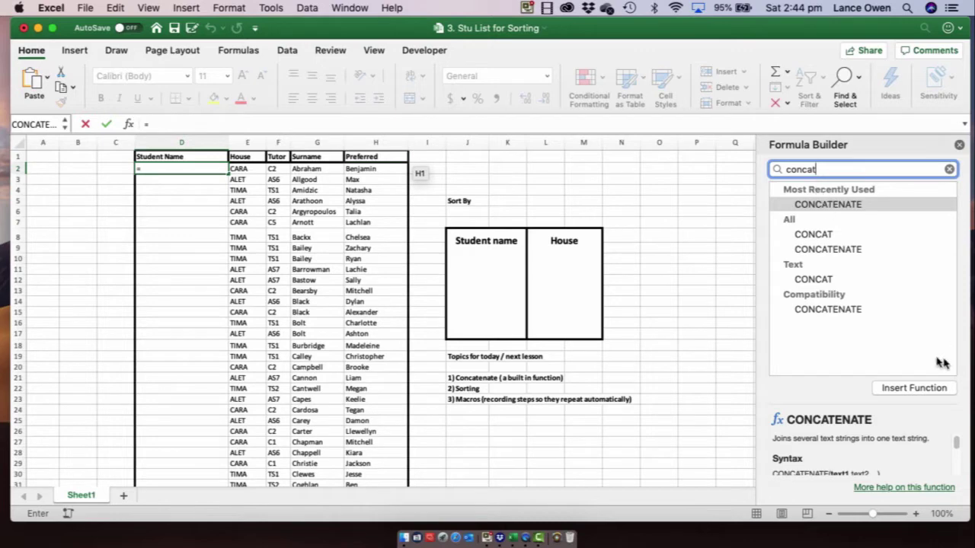
pyautogui.click(898, 390)
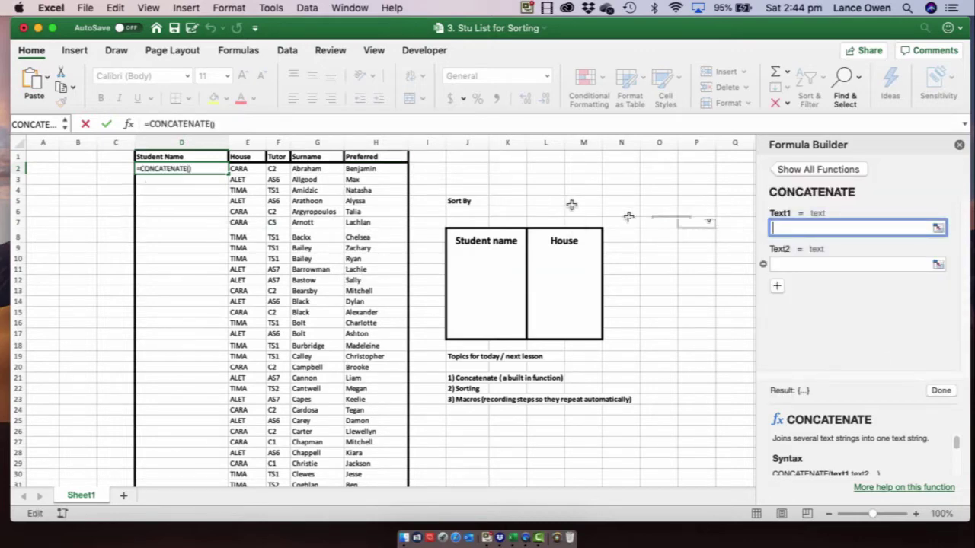
# Step: Complete the CONCATENATE formula in D2 with preferred name H2, a space " " and surname G2 as its arguments
pyautogui.click(379, 168)
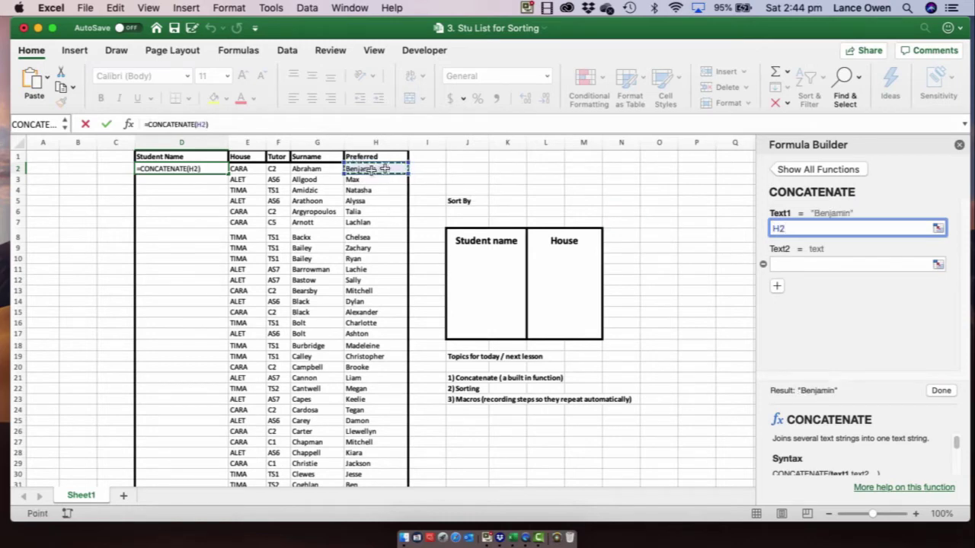
pyautogui.write(',')
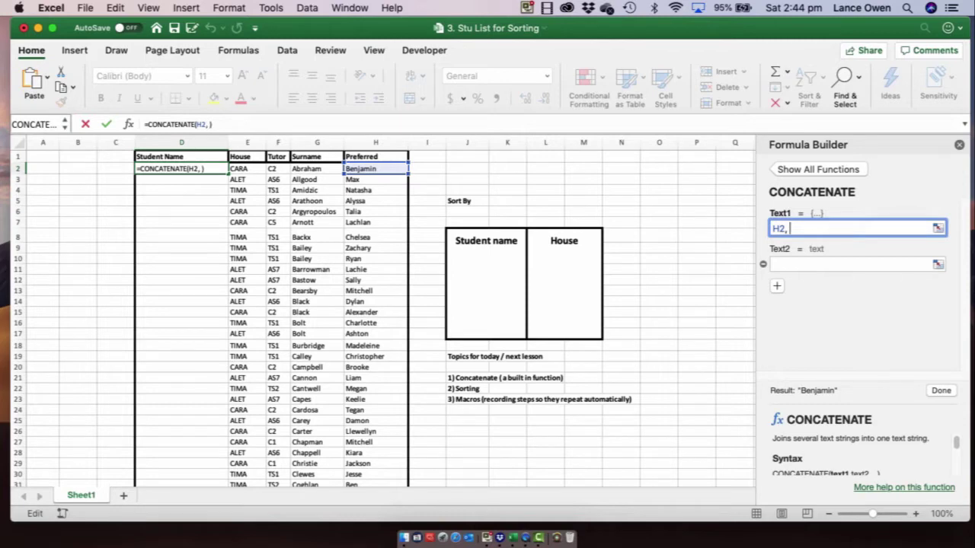
pyautogui.write(' " "')
pyautogui.click(779, 265)
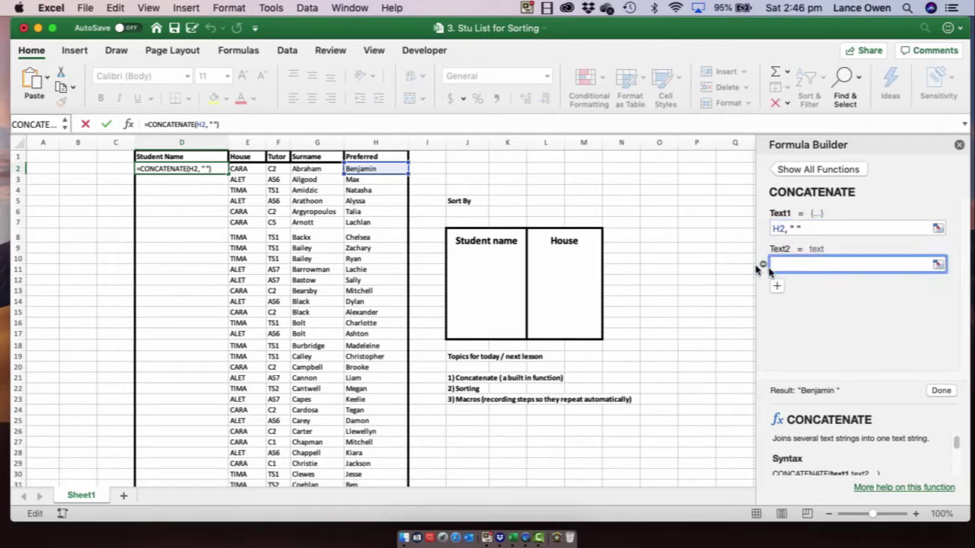
pyautogui.click(304, 169)
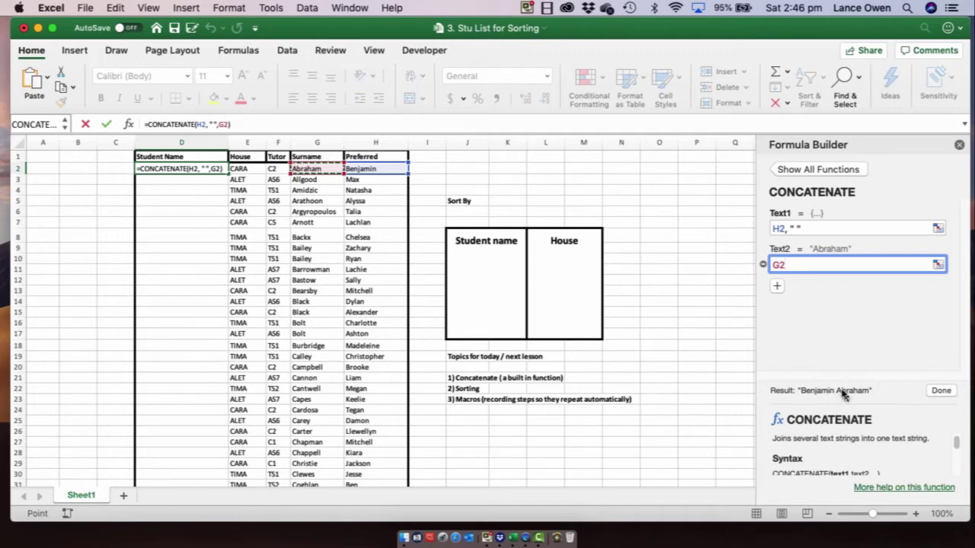
pyautogui.click(939, 391)
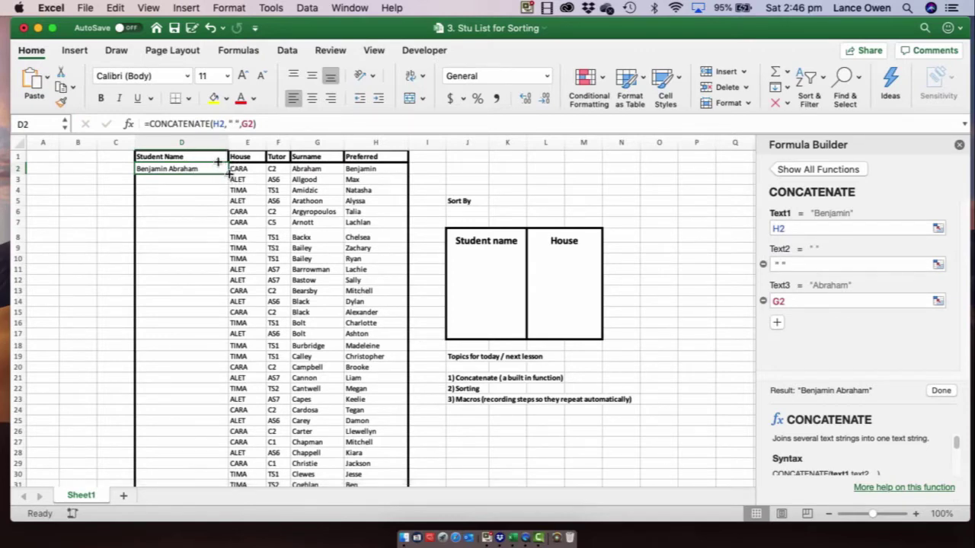
# Step: Fill the D2 formula down the Student Name column through row 166
pyautogui.moveTo(226, 173); pyautogui.dragTo(242, 456)
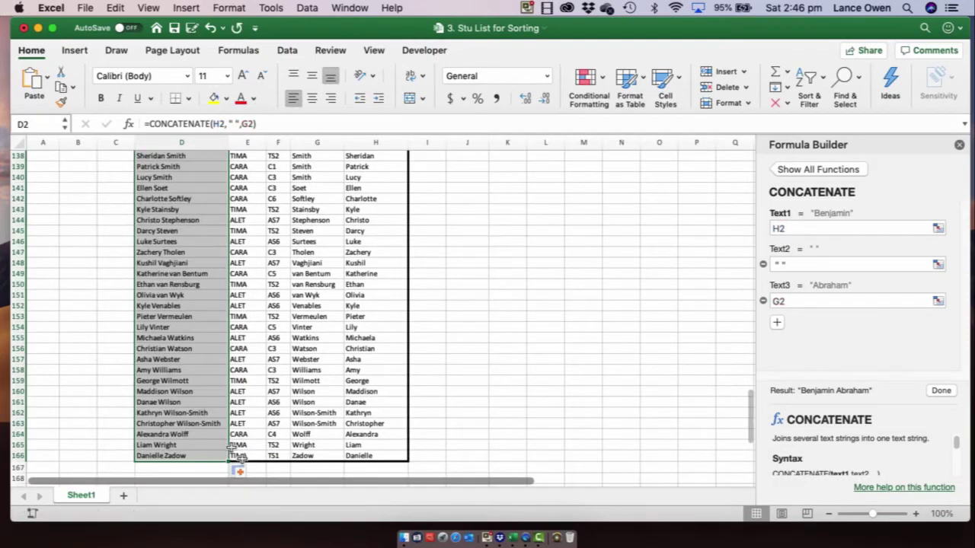
pyautogui.scroll(10, 182, 321)
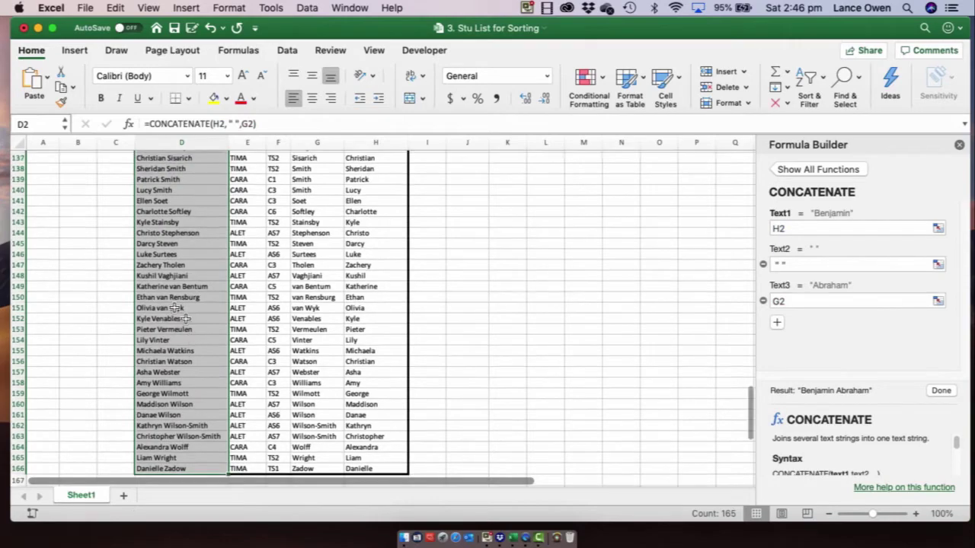
pyautogui.scroll(20, 183, 322)
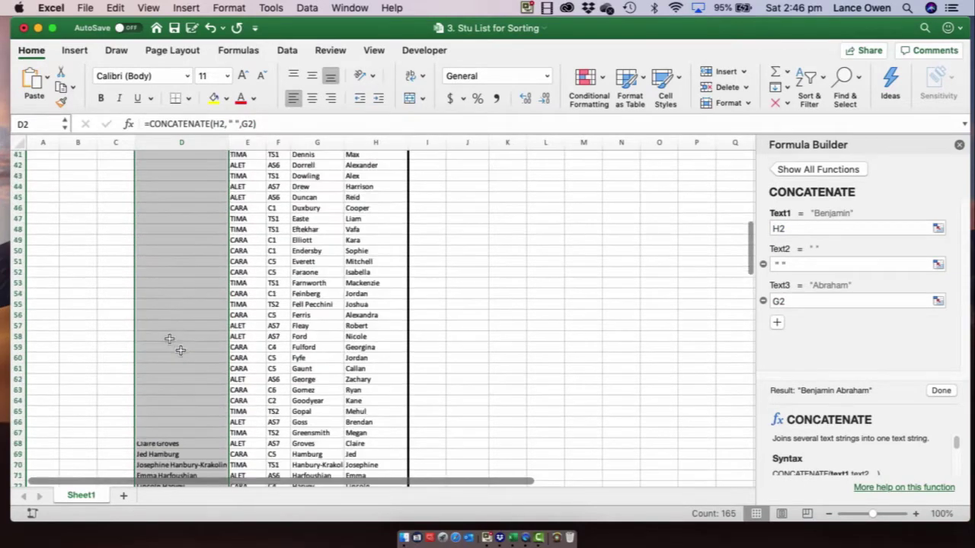
pyautogui.scroll(15, 180, 350)
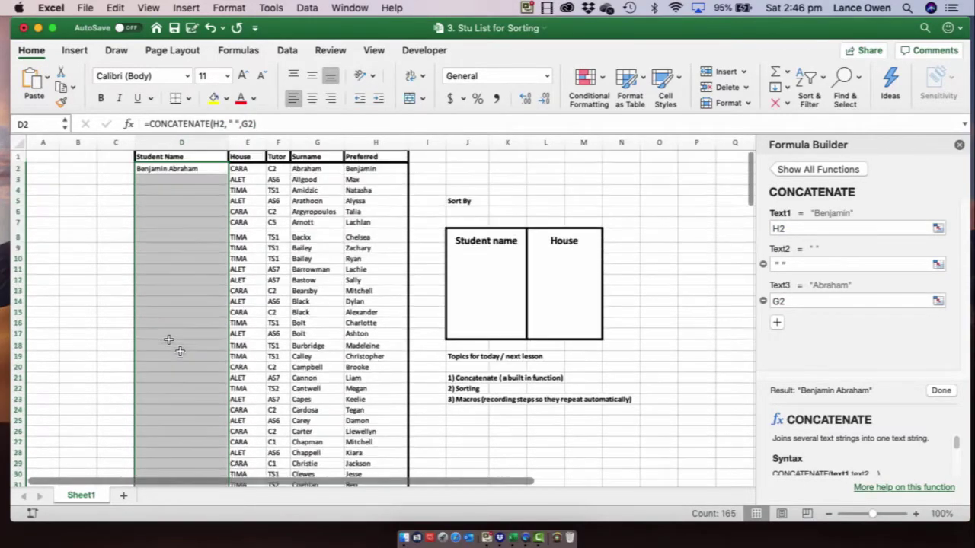
pyautogui.click(668, 179)
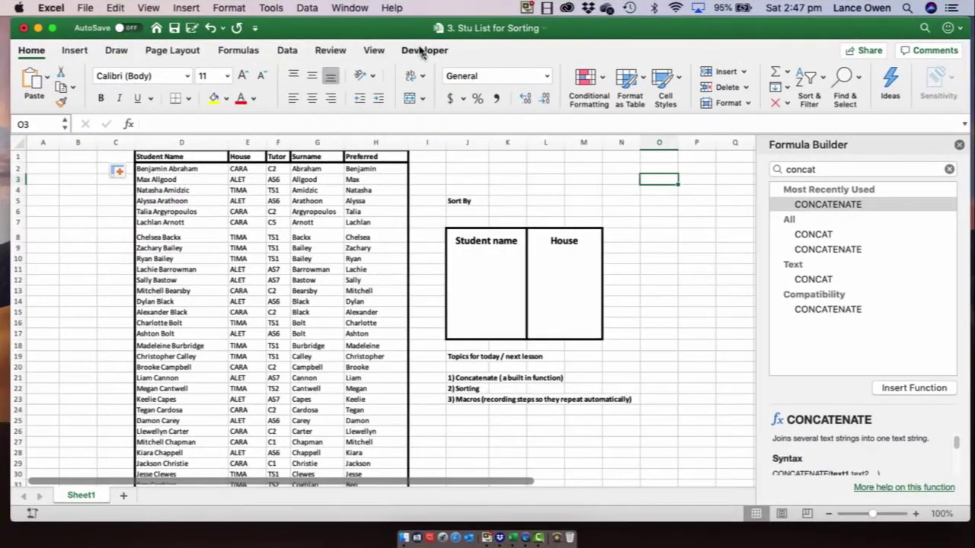
# Step: Start recording a macro named name_desc, stored in this workbook
pyautogui.click(417, 49)
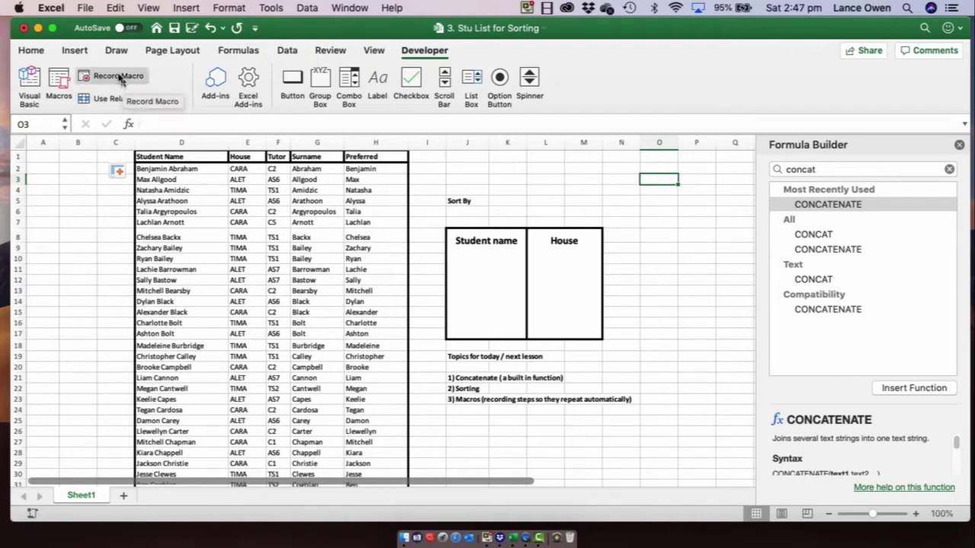
pyautogui.click(119, 77)
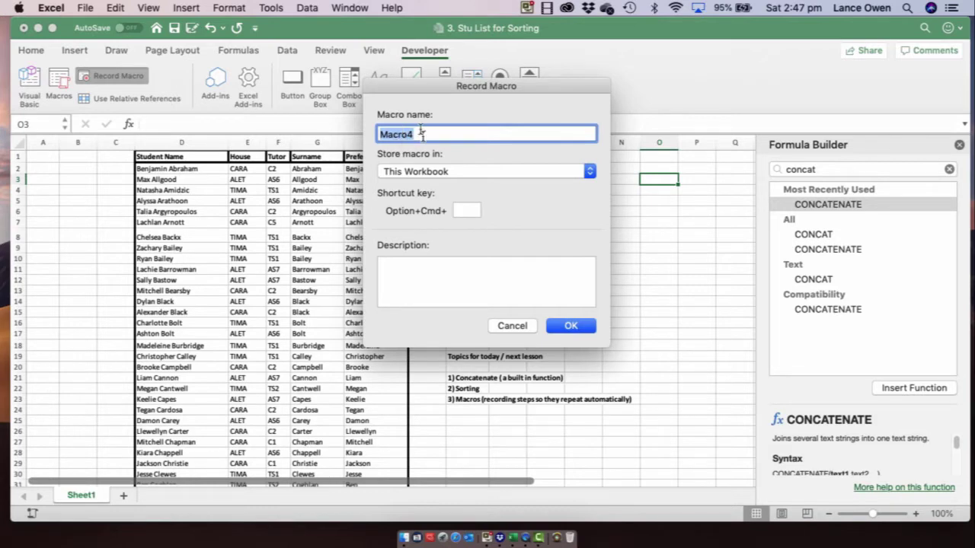
pyautogui.write('name_desc')
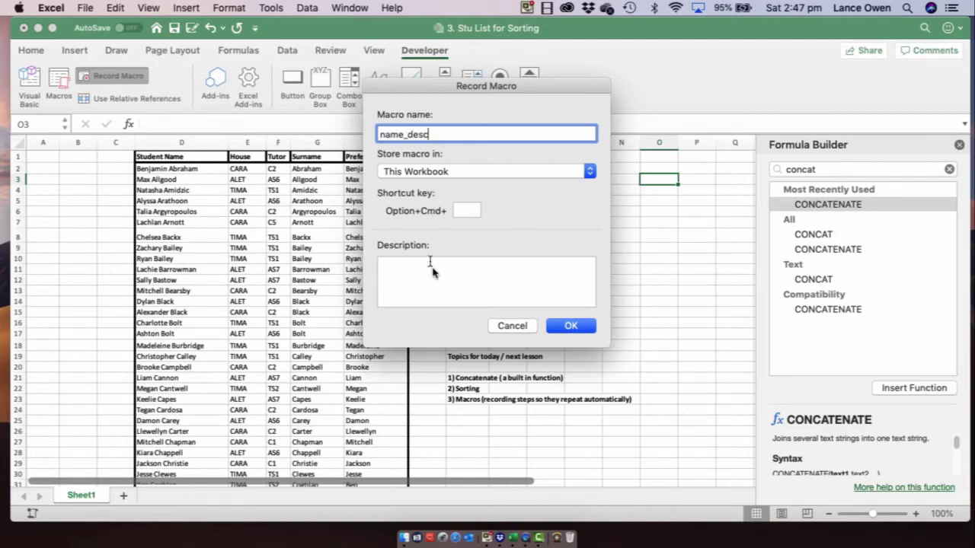
pyautogui.click(568, 326)
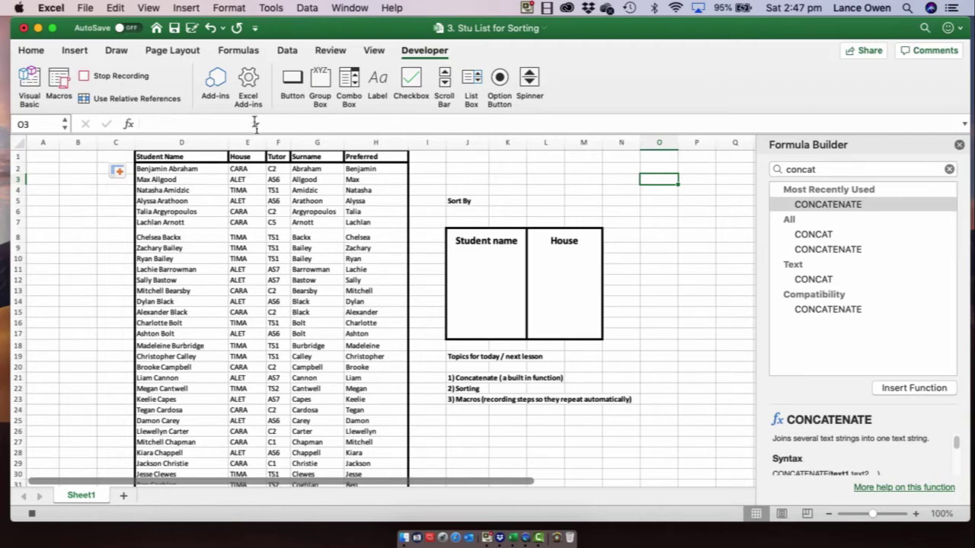
# Step: Sort columns D to H by Surname values in descending order, with headers, and stop the macro recording
pyautogui.click(172, 142)
pyautogui.moveTo(178, 142); pyautogui.dragTo(373, 143)
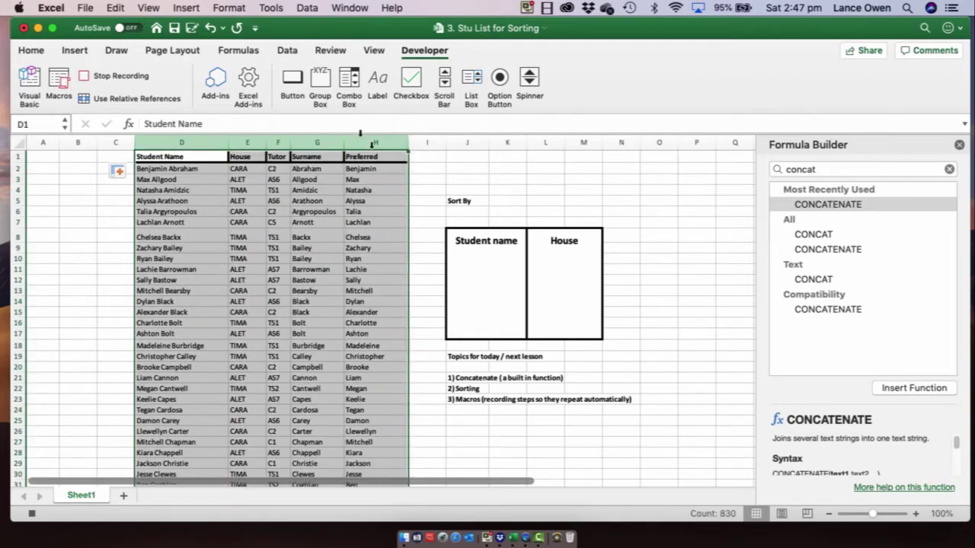
pyautogui.click(305, 8)
pyautogui.click(315, 24)
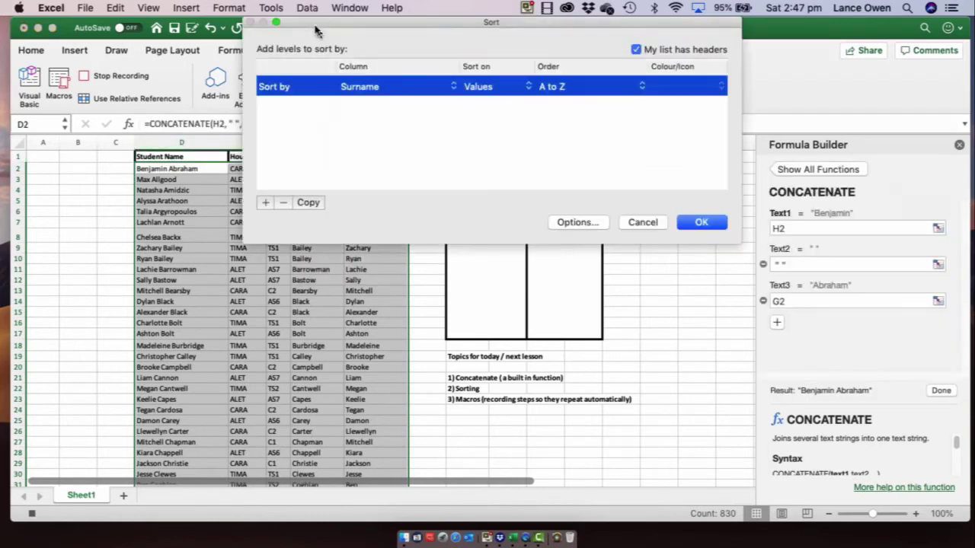
pyautogui.click(451, 89)
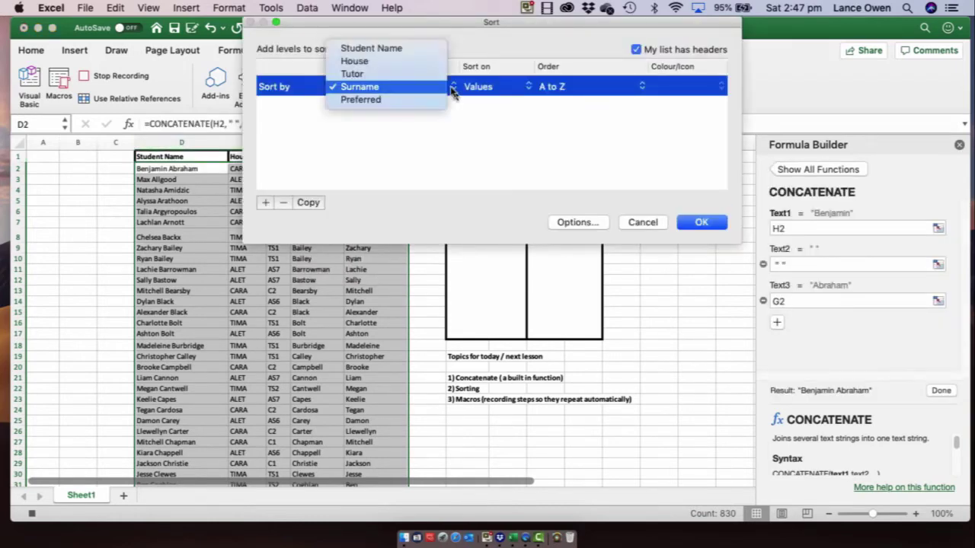
pyautogui.click(364, 89)
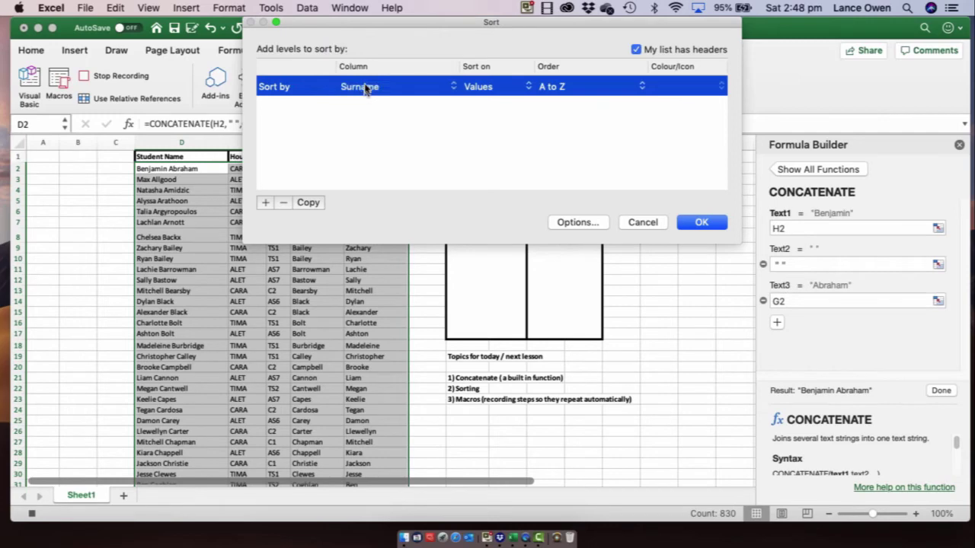
pyautogui.click(639, 88)
pyautogui.click(564, 105)
pyautogui.click(701, 222)
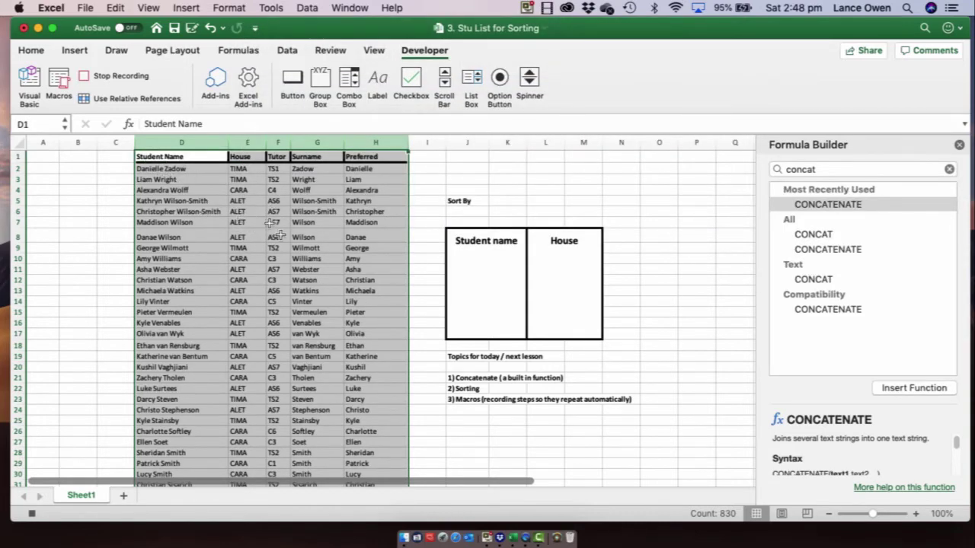
pyautogui.click(691, 235)
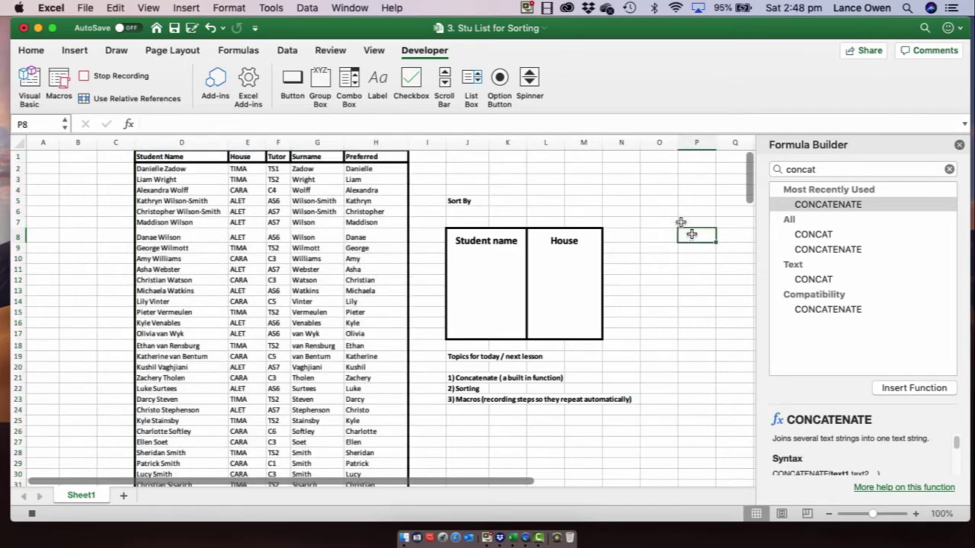
pyautogui.click(119, 76)
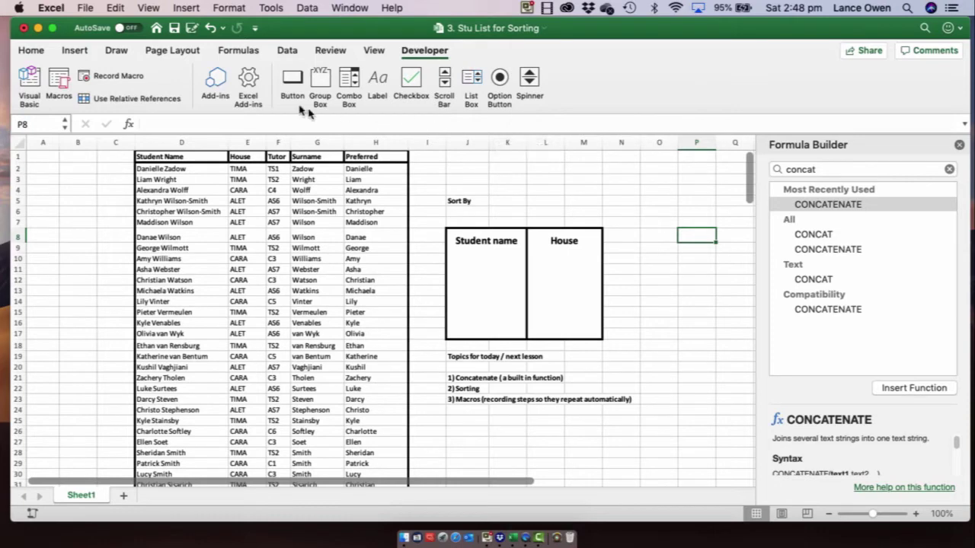
# Step: Insert a form button below the Student name heading in the Sort By table and assign the name_desc macro to it
pyautogui.click(292, 80)
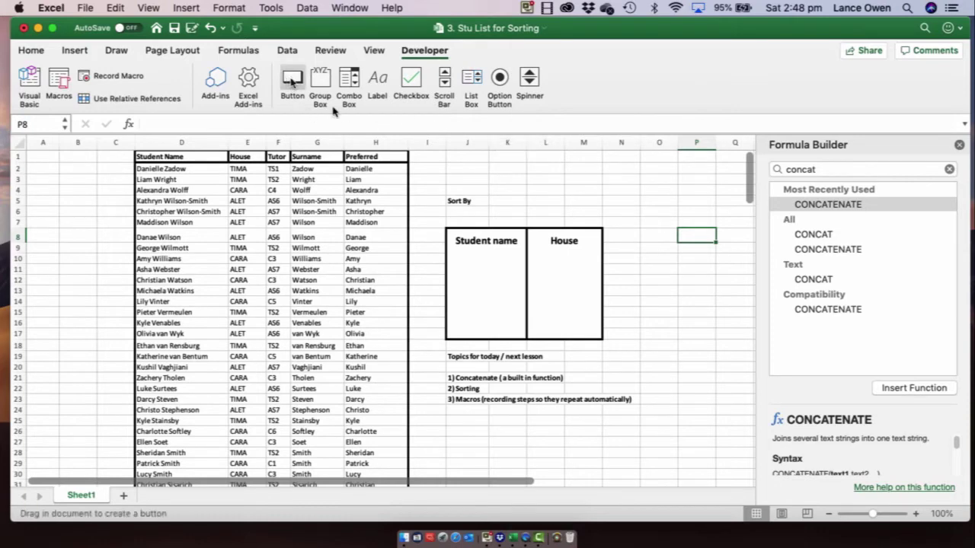
pyautogui.click(456, 258)
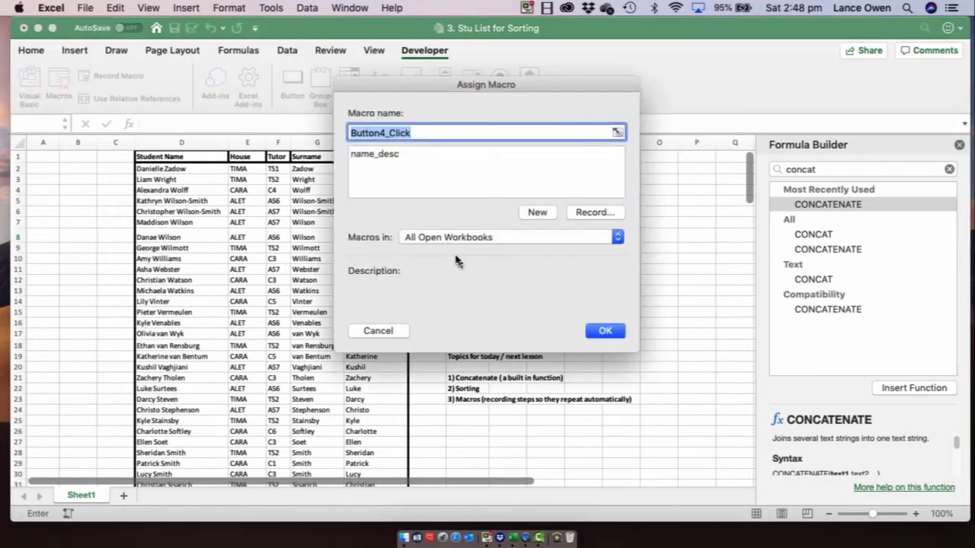
pyautogui.click(377, 155)
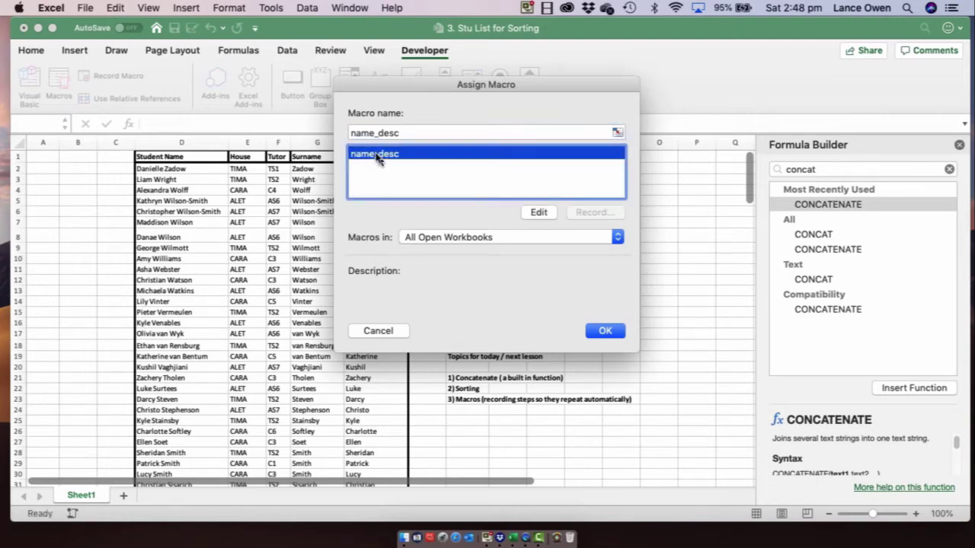
pyautogui.click(605, 331)
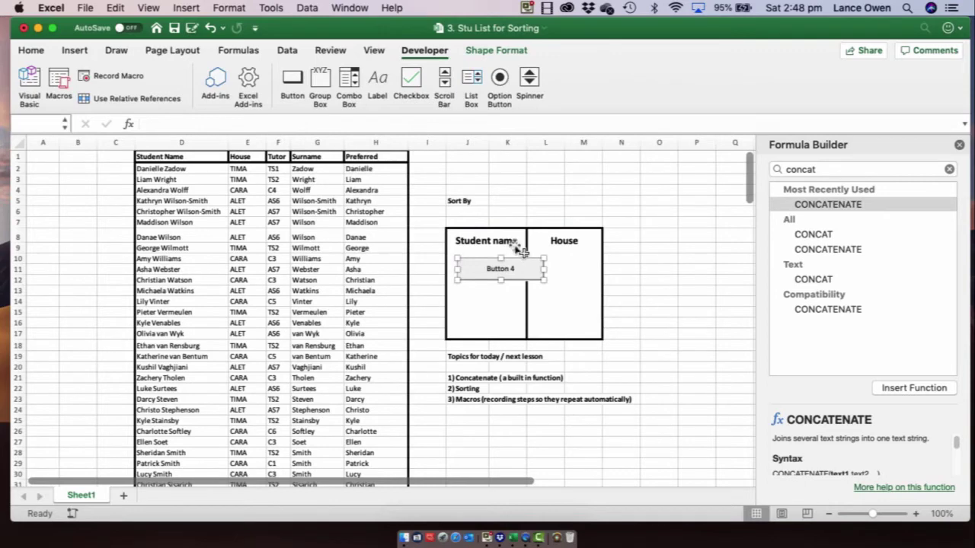
# Step: Shrink the new button to fit inside the Student name column of the Sort By table and label it "Descending"
pyautogui.moveTo(521, 251); pyautogui.dragTo(518, 273)
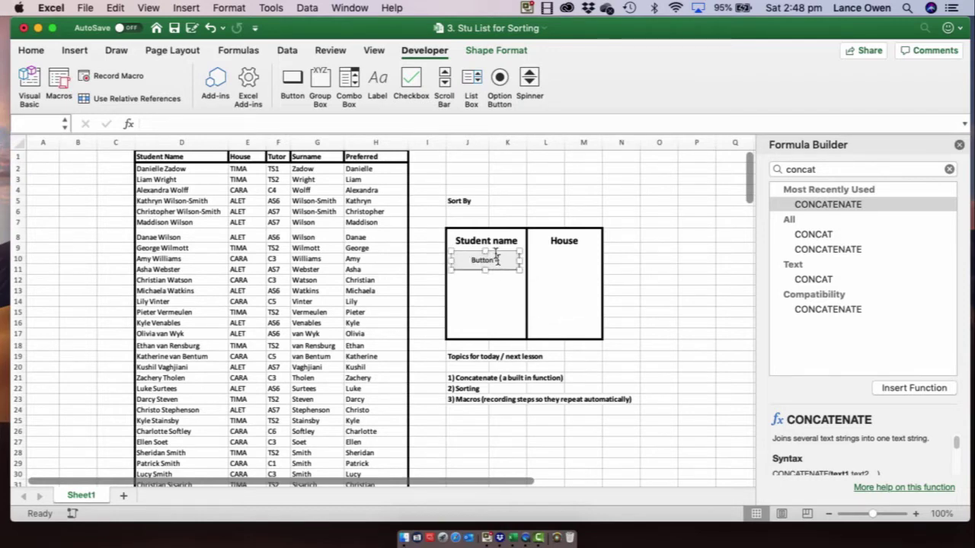
pyautogui.click(497, 259)
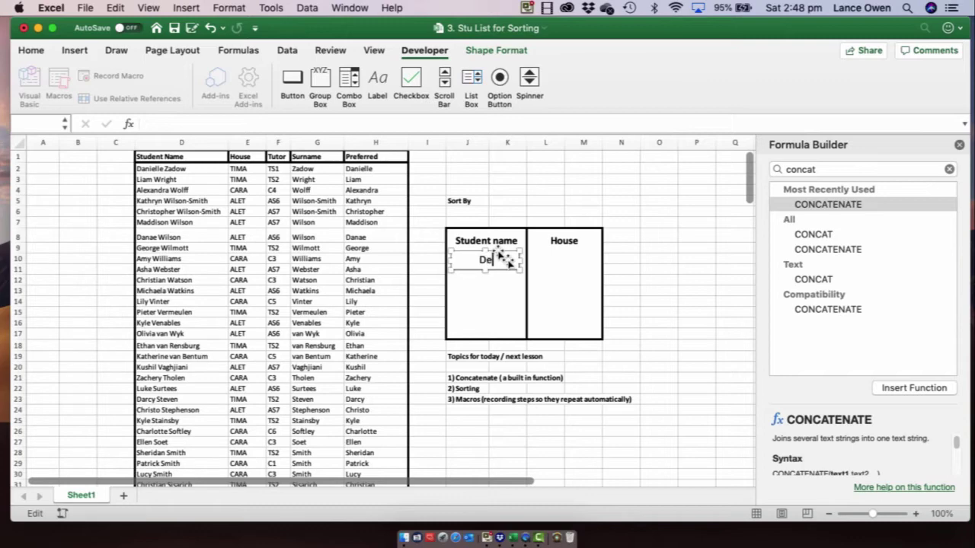
pyautogui.write('nding')
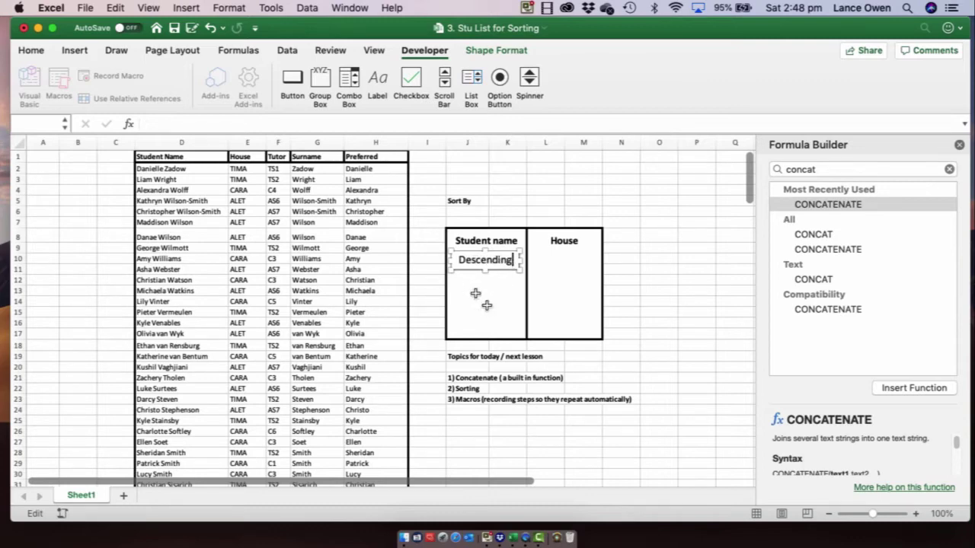
pyautogui.click(481, 301)
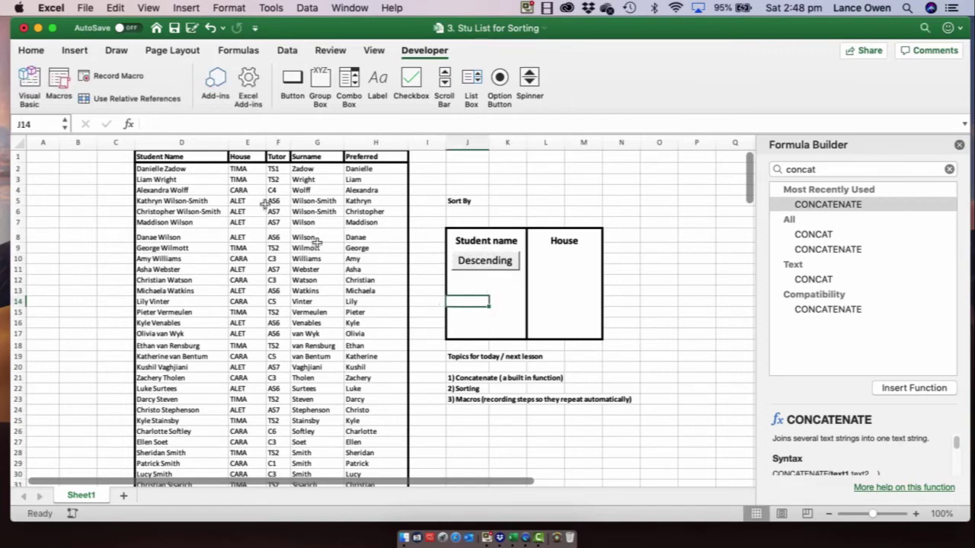
# Step: Sort columns D to H by Surname from A to Z and test the Descending button on the re-sorted list
pyautogui.moveTo(174, 142); pyautogui.dragTo(353, 128)
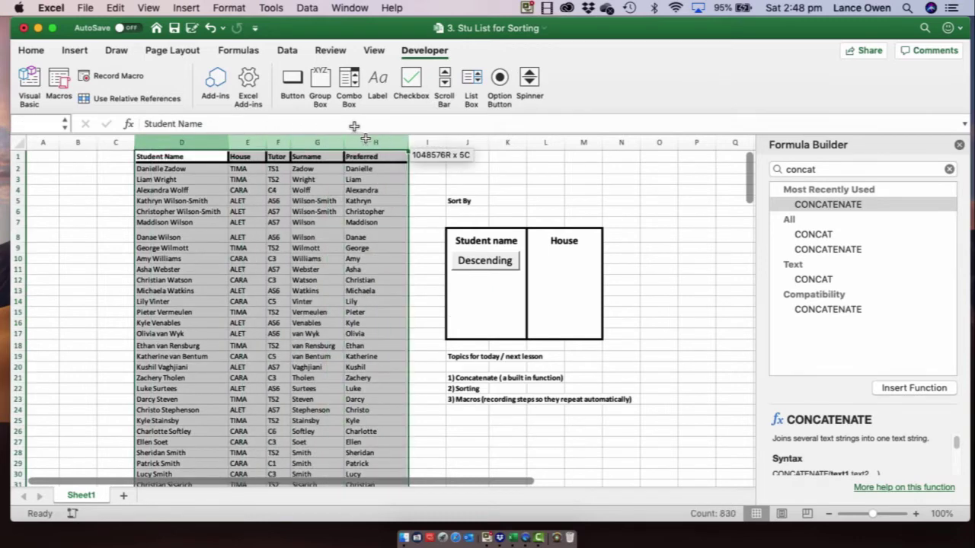
pyautogui.click(309, 8)
pyautogui.click(312, 26)
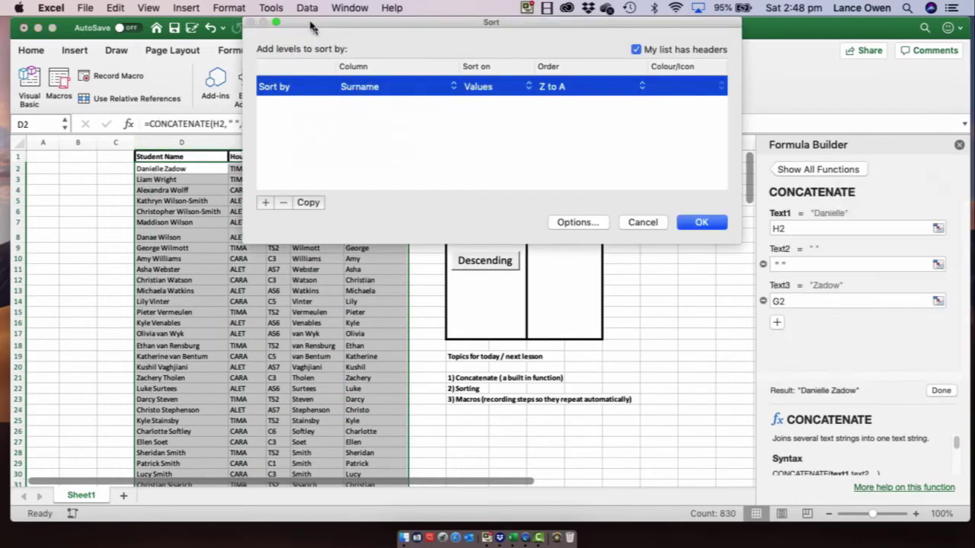
pyautogui.click(643, 89)
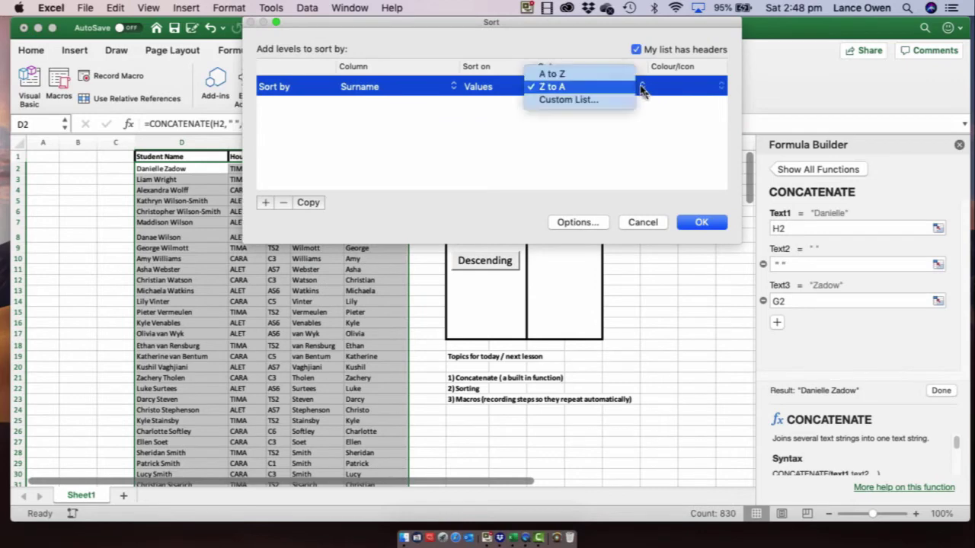
pyautogui.click(568, 72)
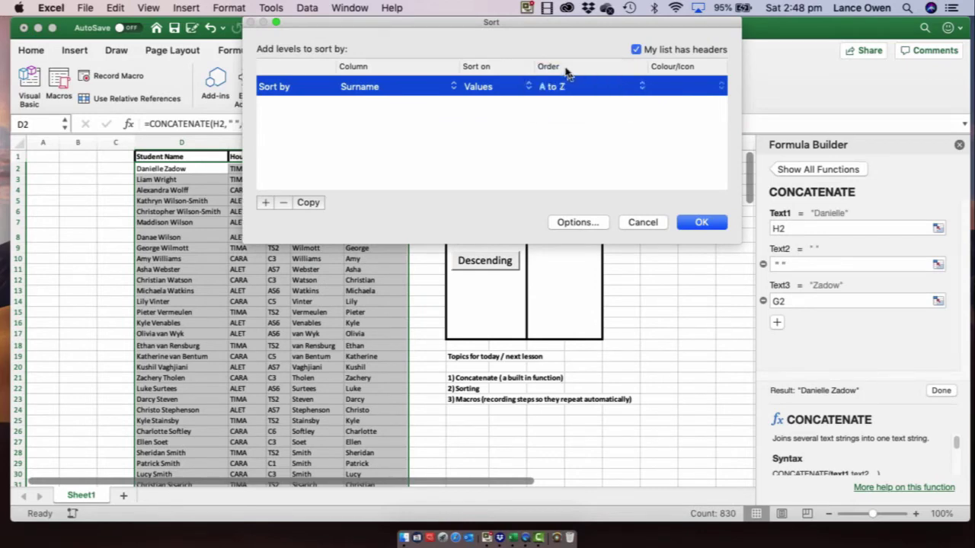
pyautogui.click(706, 223)
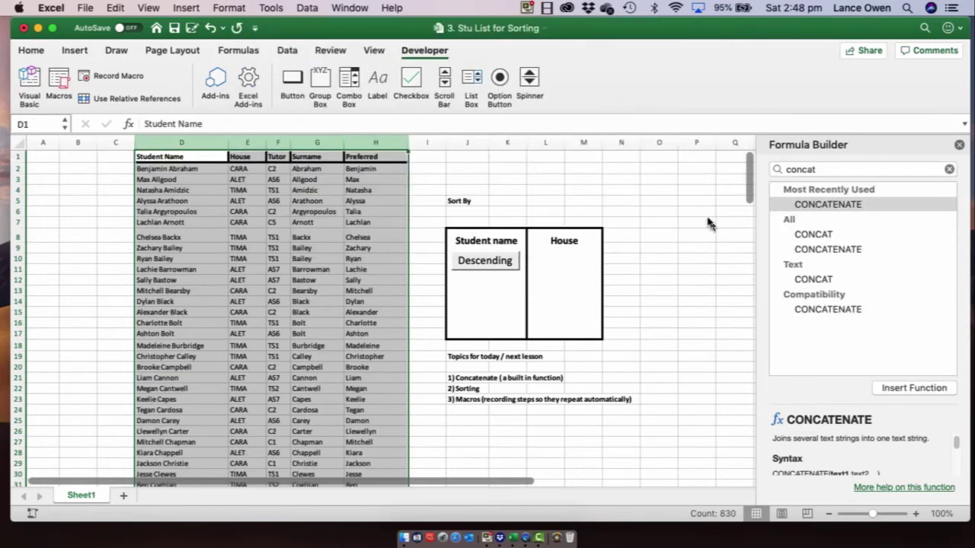
pyautogui.click(661, 233)
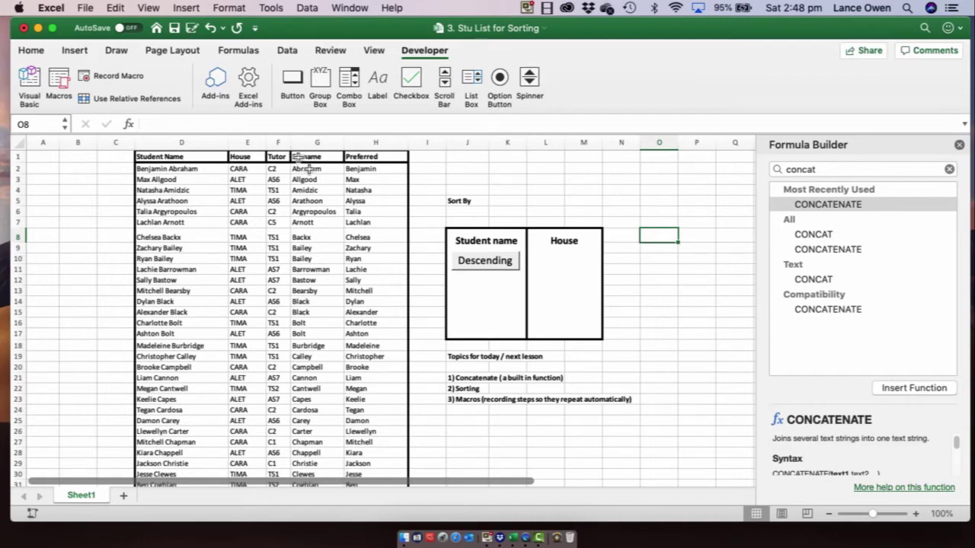
pyautogui.click(485, 262)
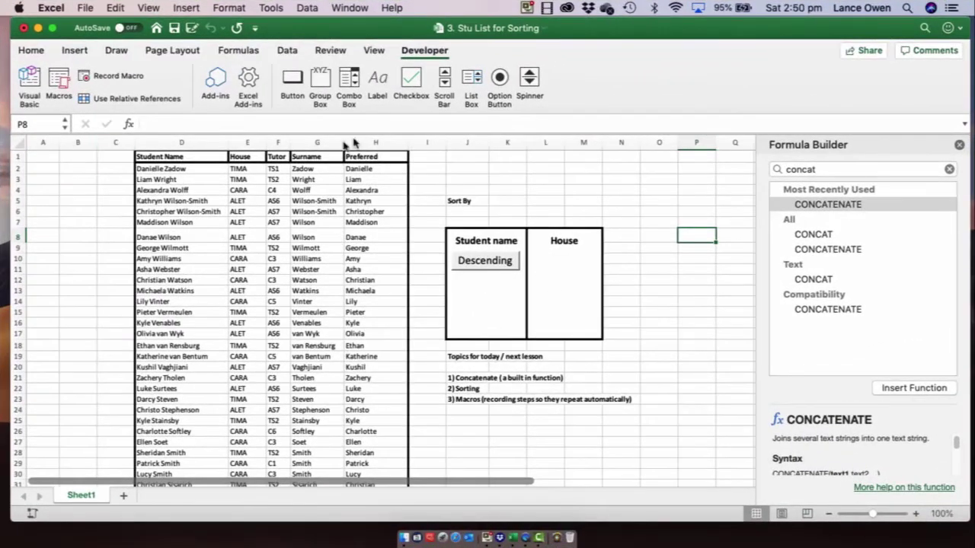
# Step: Start recording a macro named name_asce, stored in this workbook
pyautogui.click(108, 79)
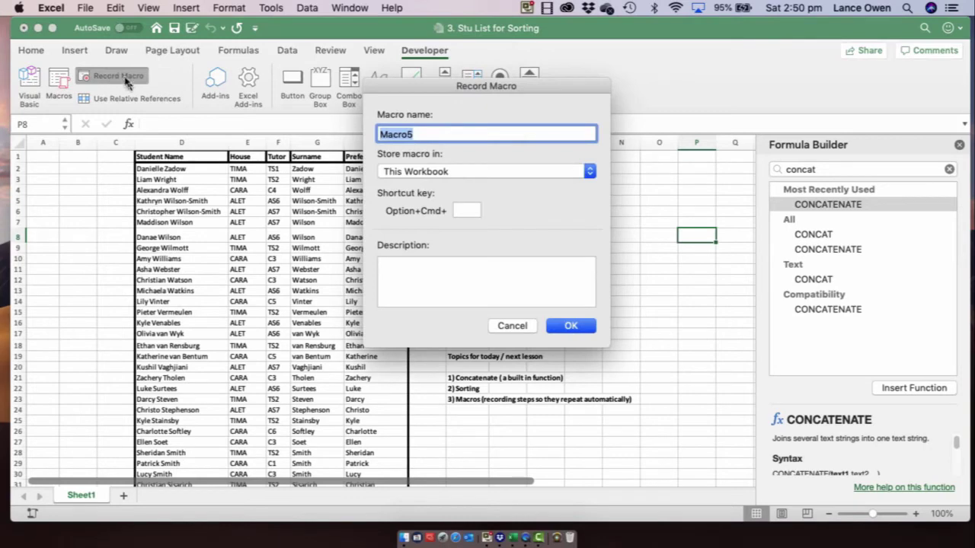
pyautogui.write('name_asce')
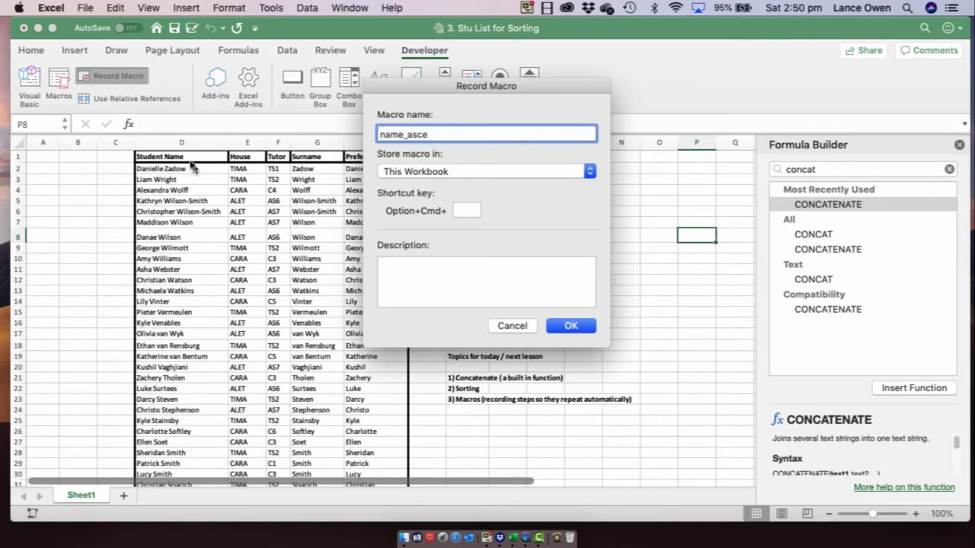
pyautogui.click(570, 325)
# Step: Sort columns D to H by Surname values from A to Z, treating the first row as headers
pyautogui.click(166, 141)
pyautogui.moveTo(166, 141); pyautogui.dragTo(377, 142)
pyautogui.click(309, 7)
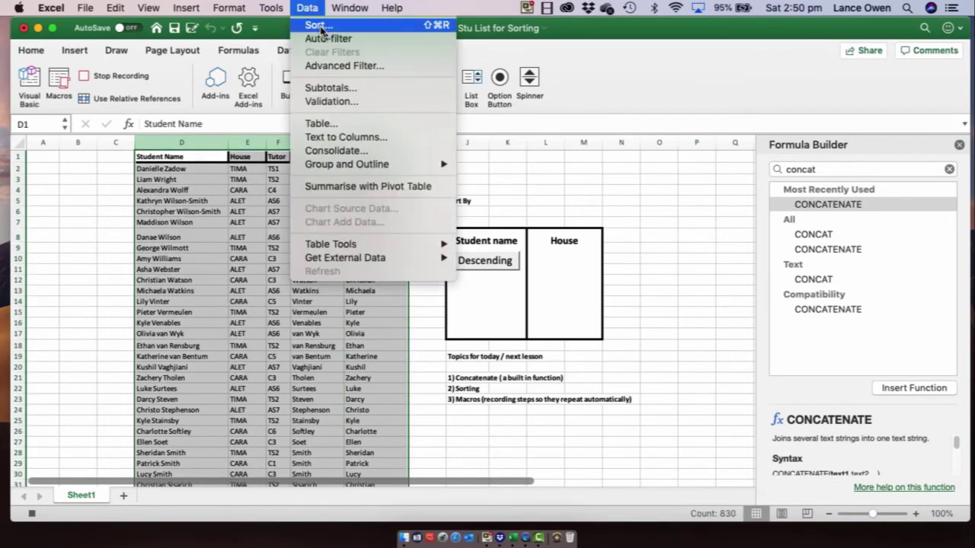
pyautogui.click(318, 24)
pyautogui.click(638, 87)
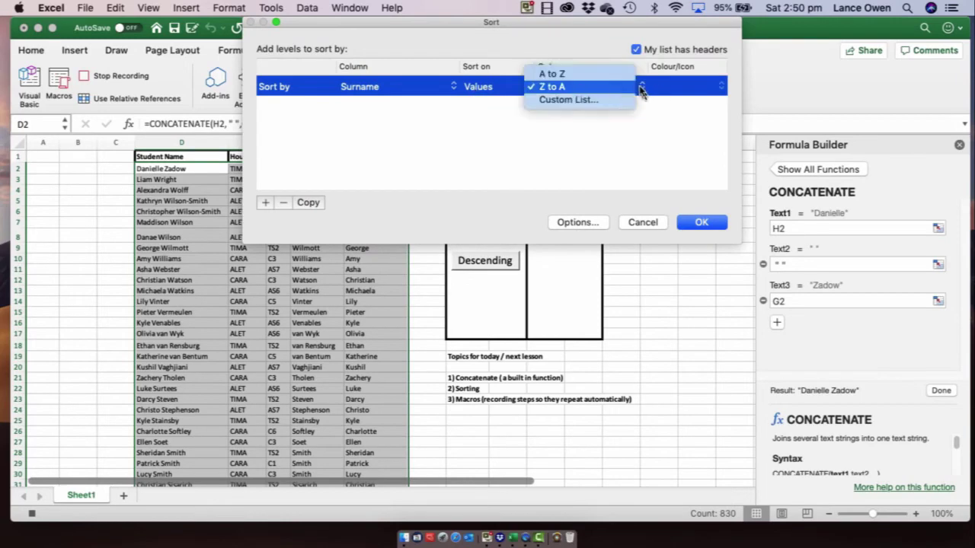
pyautogui.click(562, 72)
pyautogui.click(700, 222)
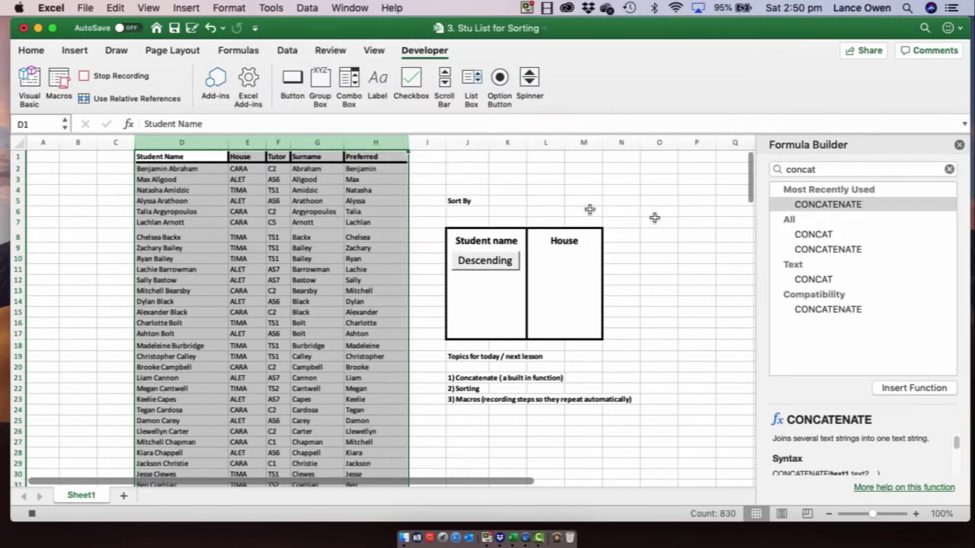
# Step: Deselect the sorted columns, close the Formula Builder, and stop the macro recording
pyautogui.click(727, 212)
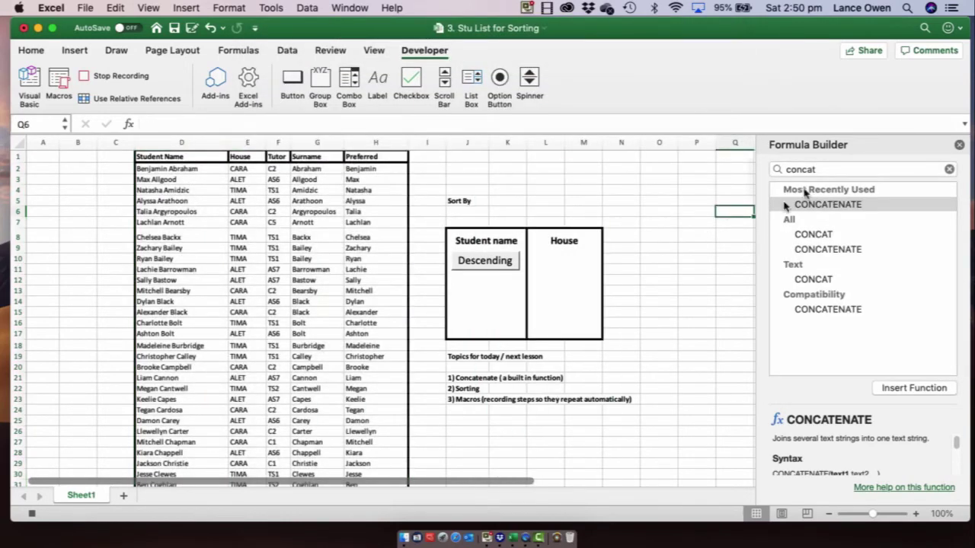
pyautogui.click(959, 145)
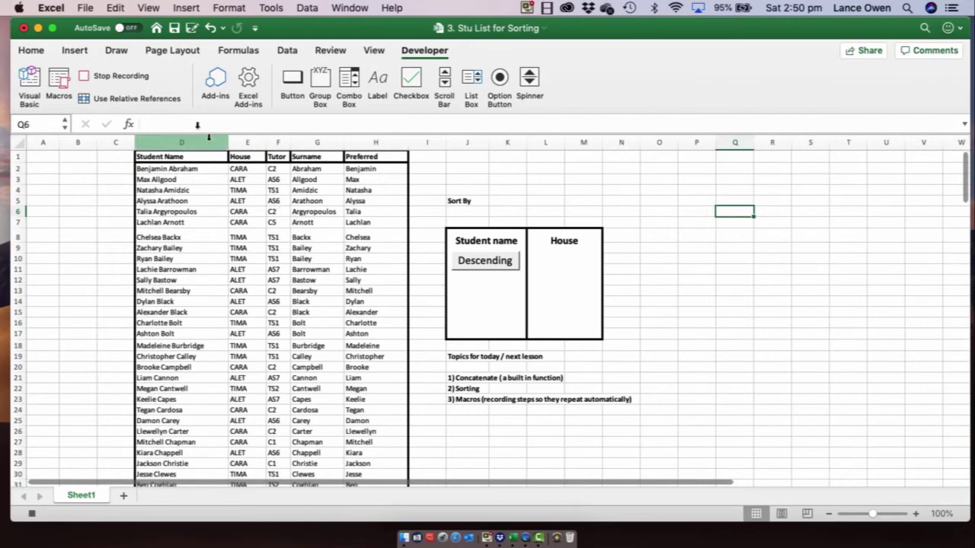
pyautogui.click(116, 77)
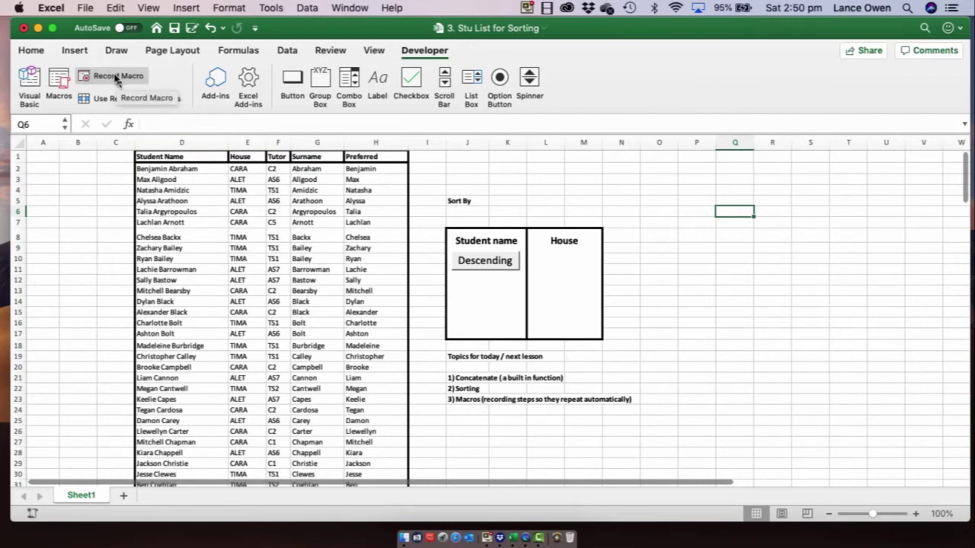
# Step: Insert a form button below the Descending button in the Sort By table and assign the name_asce macro to it
pyautogui.click(290, 81)
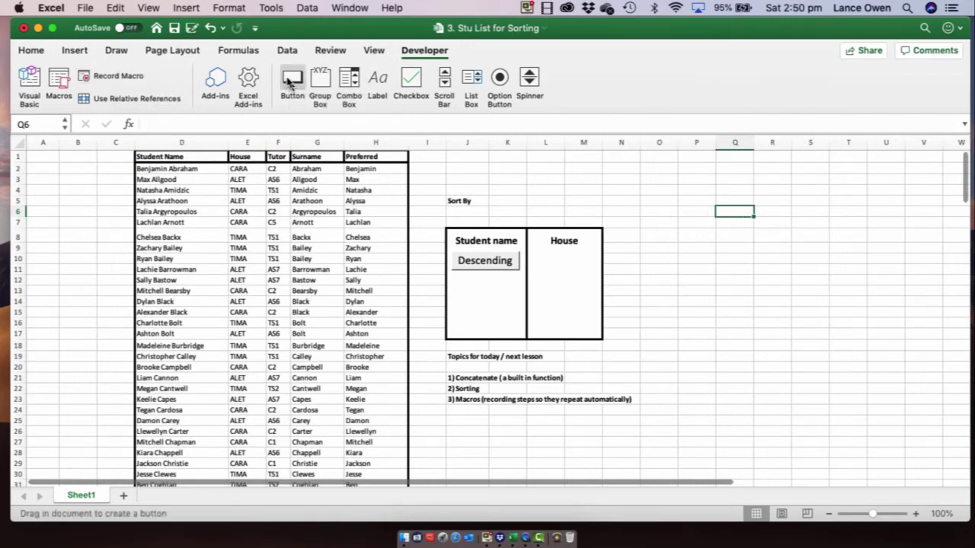
pyautogui.click(457, 294)
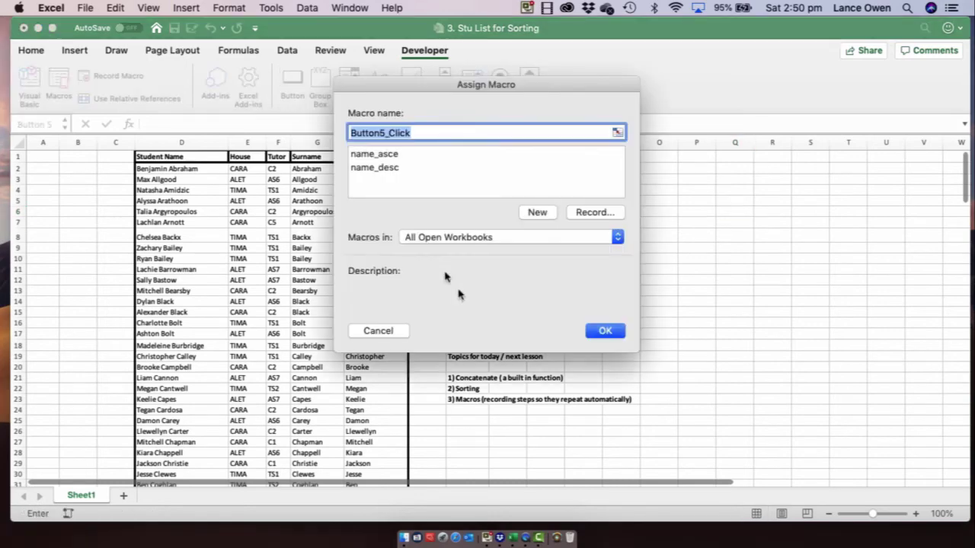
pyautogui.click(381, 155)
pyautogui.click(602, 331)
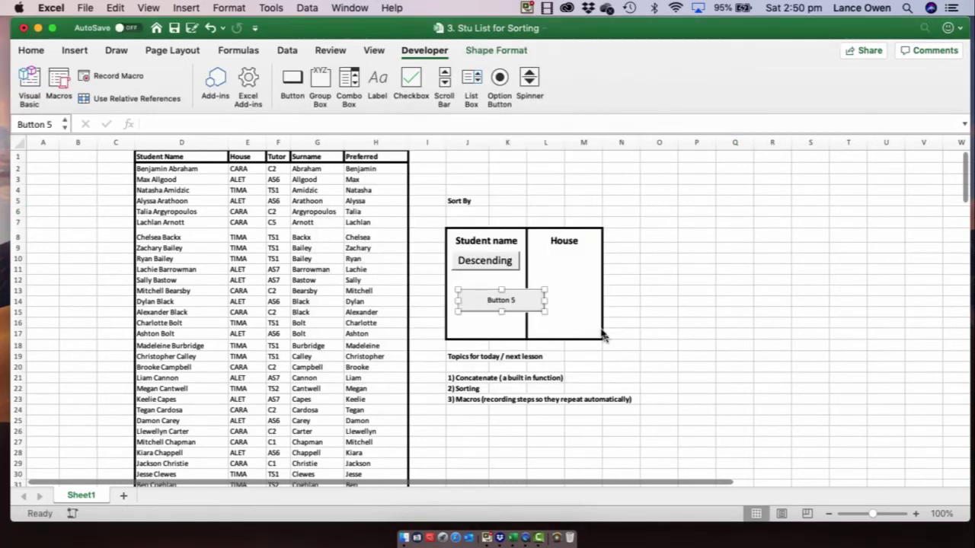
# Step: Shrink the new button to fit inside the Student name column of the Sort By table and label it "Ascending"
pyautogui.moveTo(461, 279); pyautogui.dragTo(521, 292)
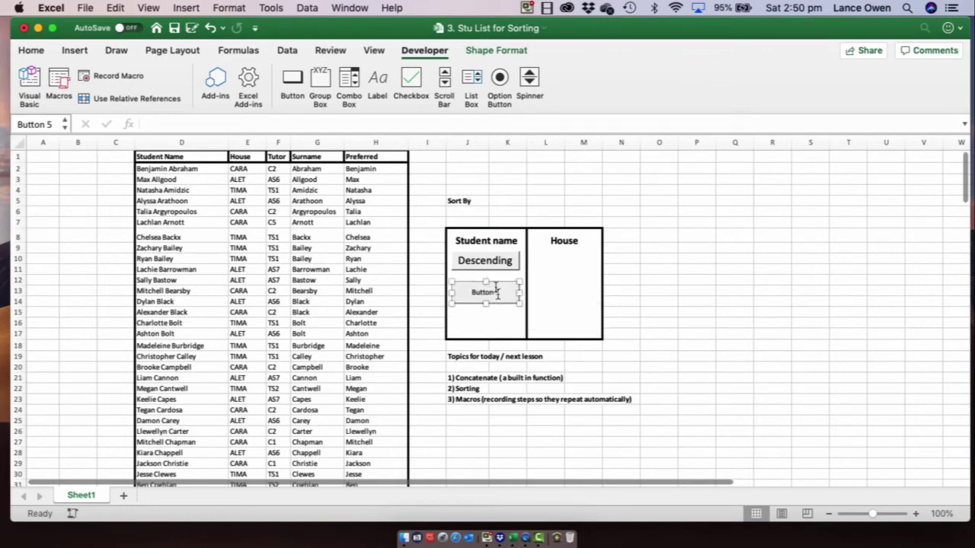
pyautogui.click(492, 286)
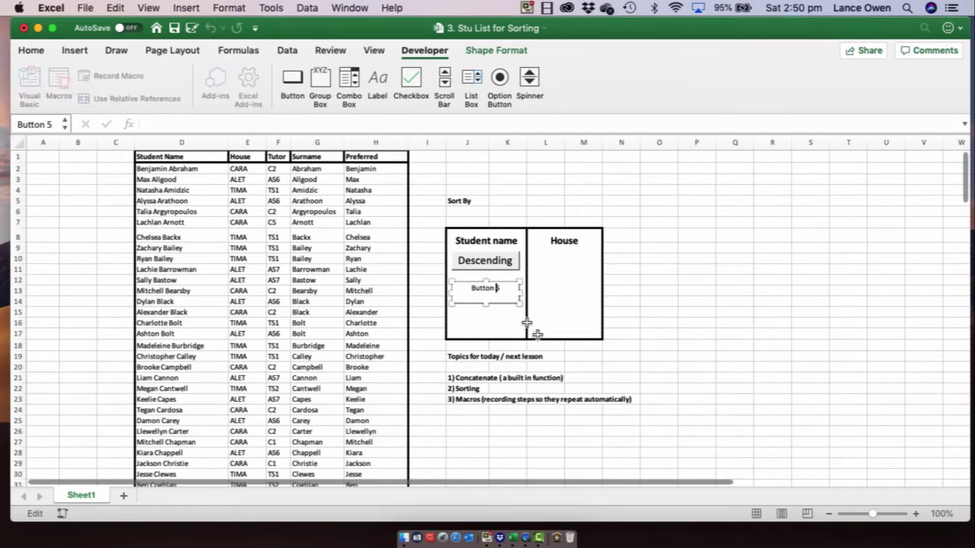
pyautogui.write('Ascending')
pyautogui.press('BackSpace')
pyautogui.press('BackSpace')
pyautogui.press('BackSpace')
pyautogui.write('ing')
pyautogui.press('Escape')
pyautogui.press('Escape')
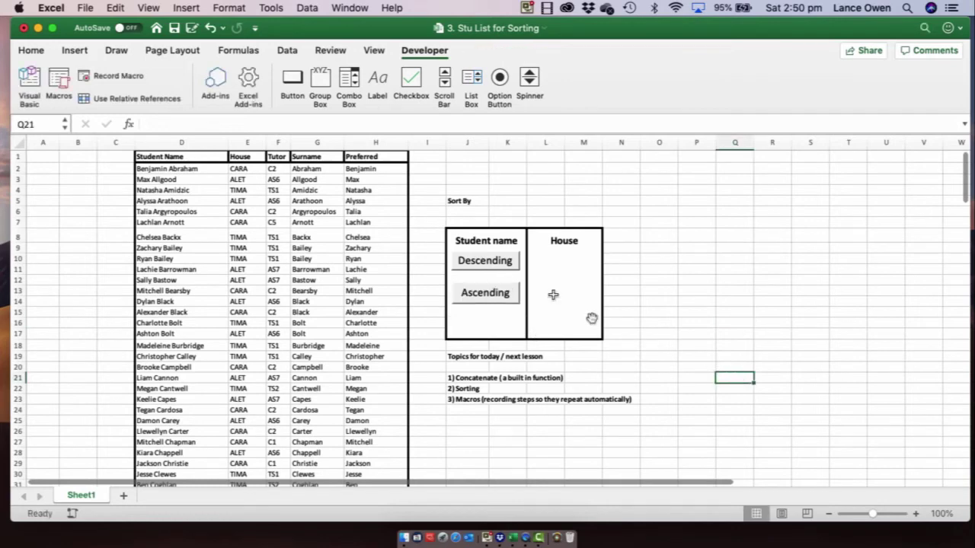
# Step: Test the Descending and Ascending buttons alternately, finishing with the list sorted in ascending order
pyautogui.click(481, 267)
pyautogui.click(480, 293)
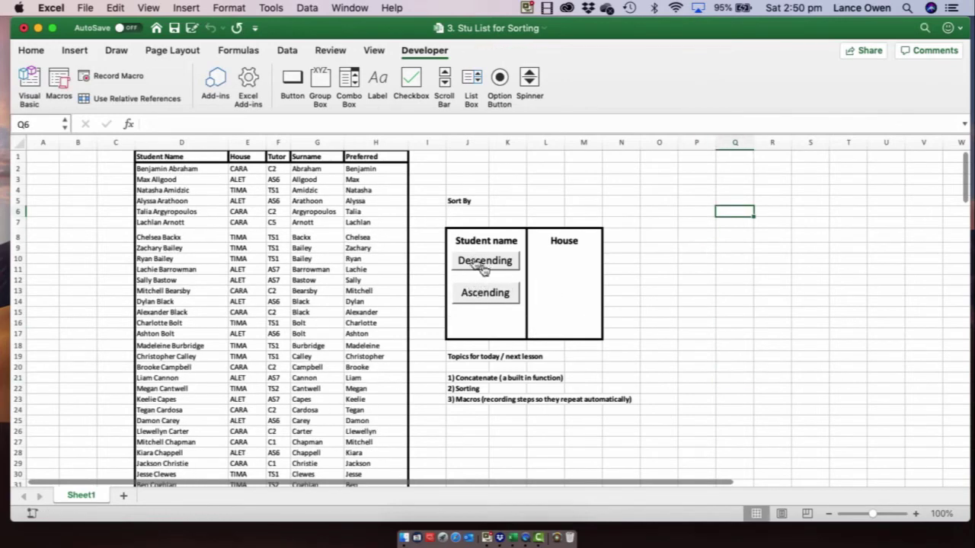
pyautogui.click(485, 267)
pyautogui.click(479, 296)
pyautogui.click(693, 279)
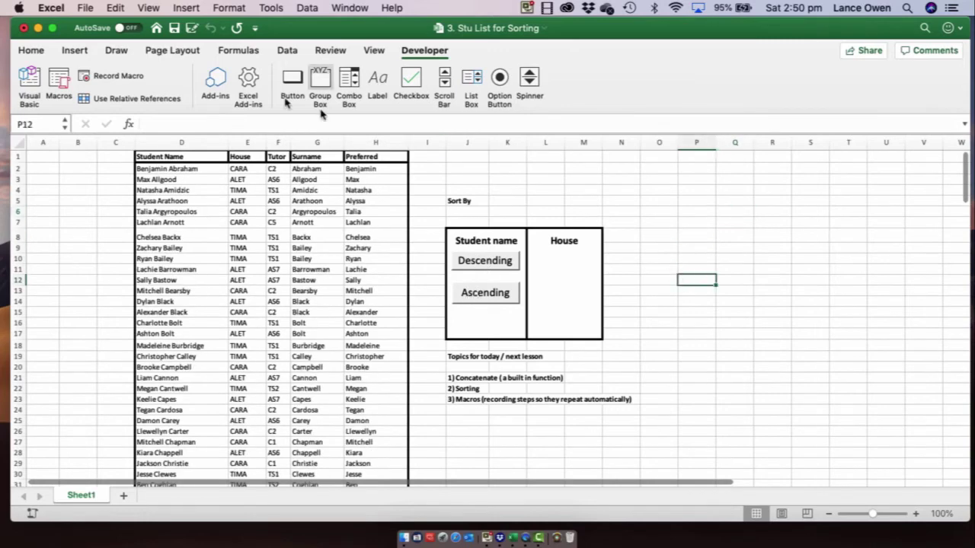
# Step: Start recording a macro named house_desc, stored in this workbook
pyautogui.click(114, 77)
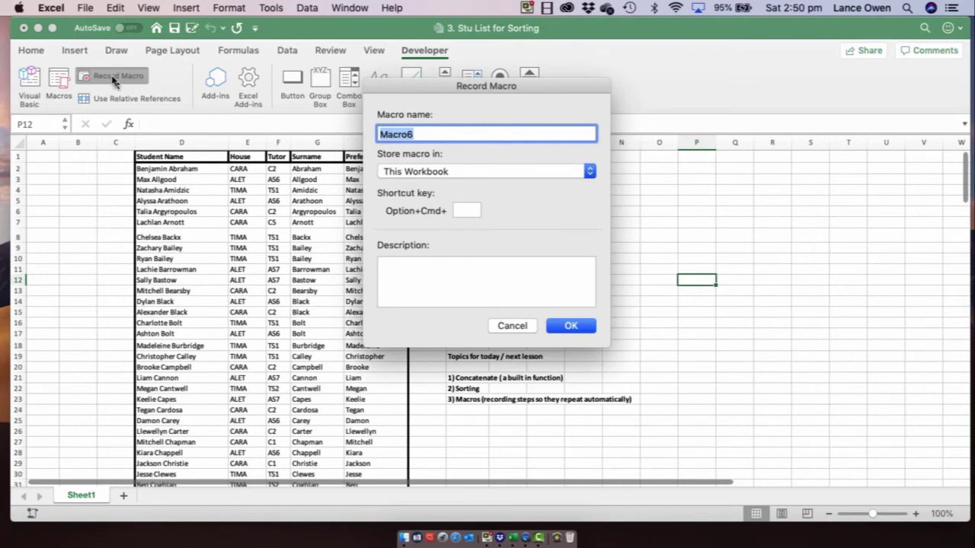
pyautogui.write('ho9use_desc')
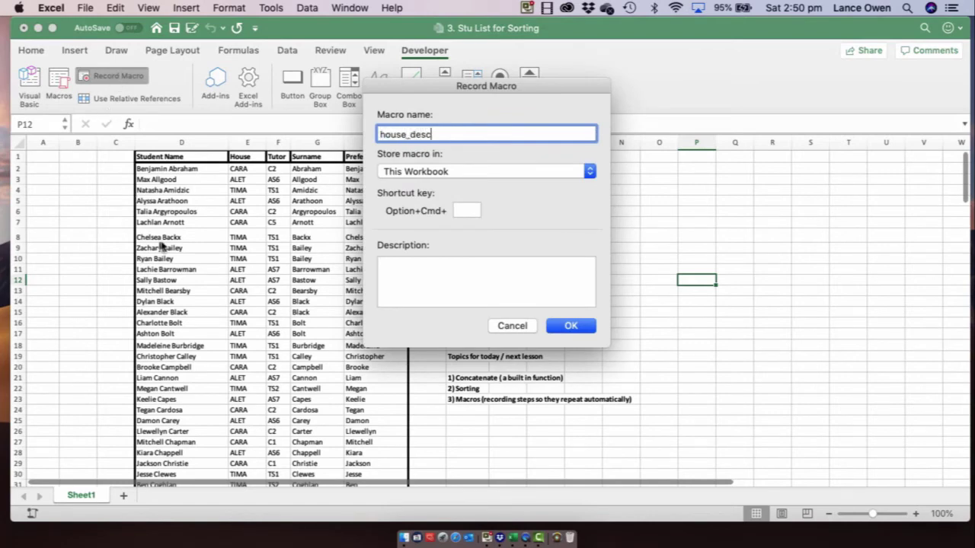
pyautogui.click(570, 325)
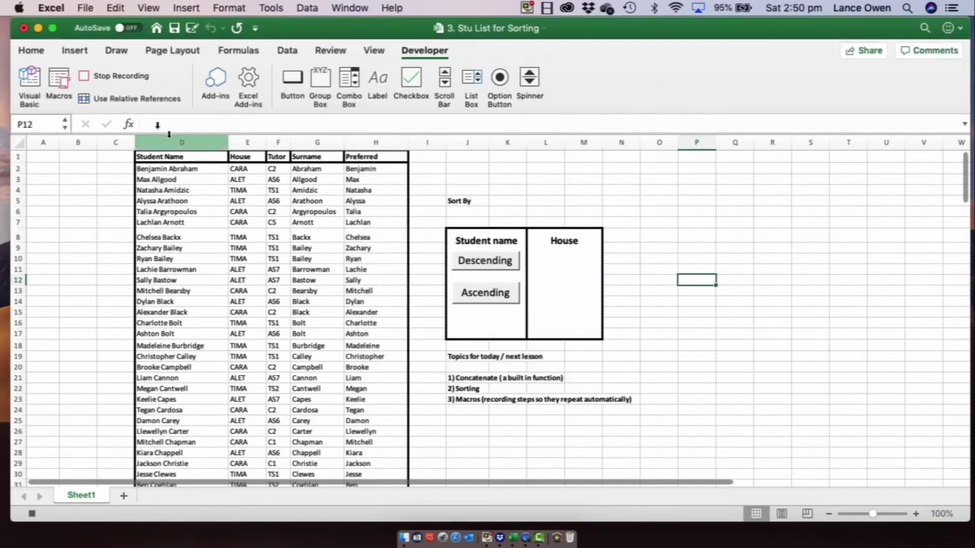
# Step: Sort columns D to H by House values from Z to A, with headers, and stop the macro recording
pyautogui.moveTo(169, 142); pyautogui.dragTo(384, 142)
pyautogui.click(307, 8)
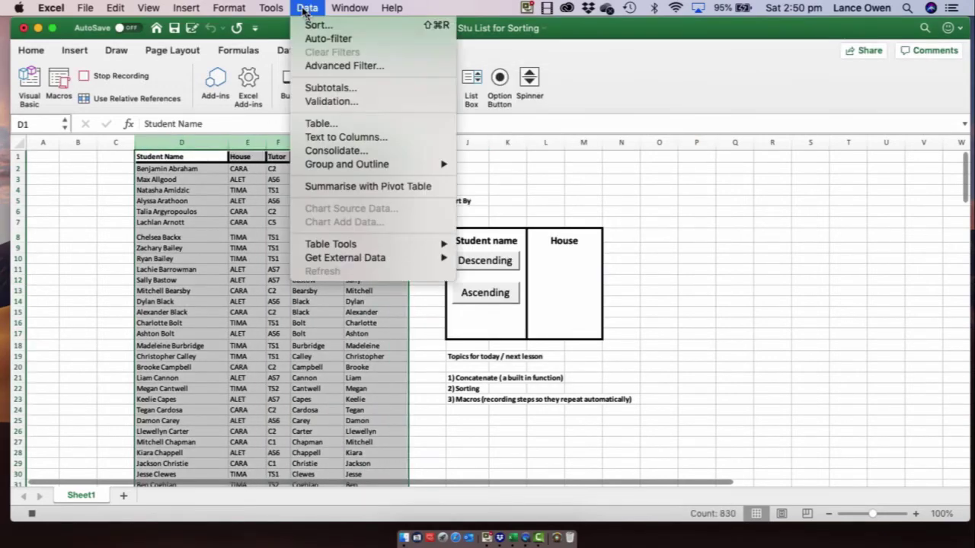
pyautogui.click(314, 24)
pyautogui.click(452, 87)
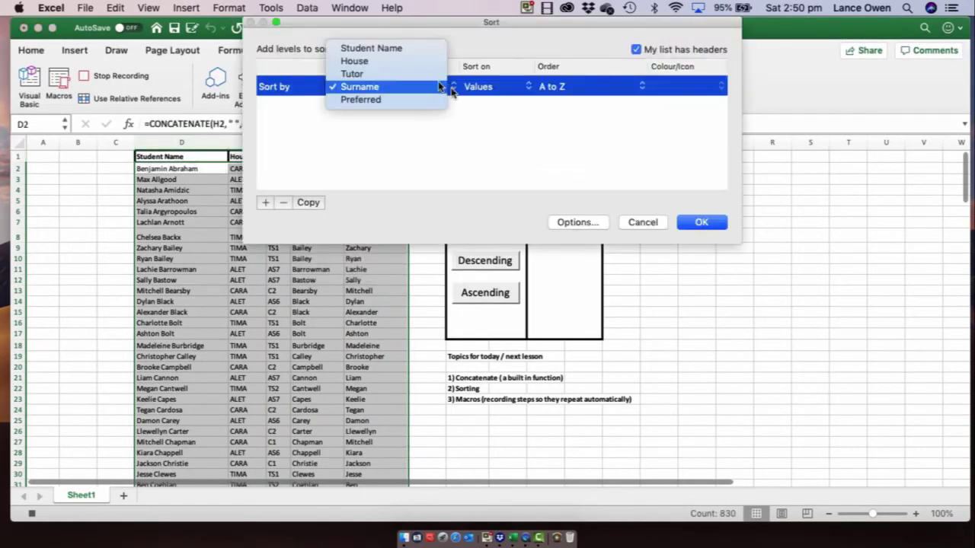
pyautogui.click(355, 61)
pyautogui.click(638, 90)
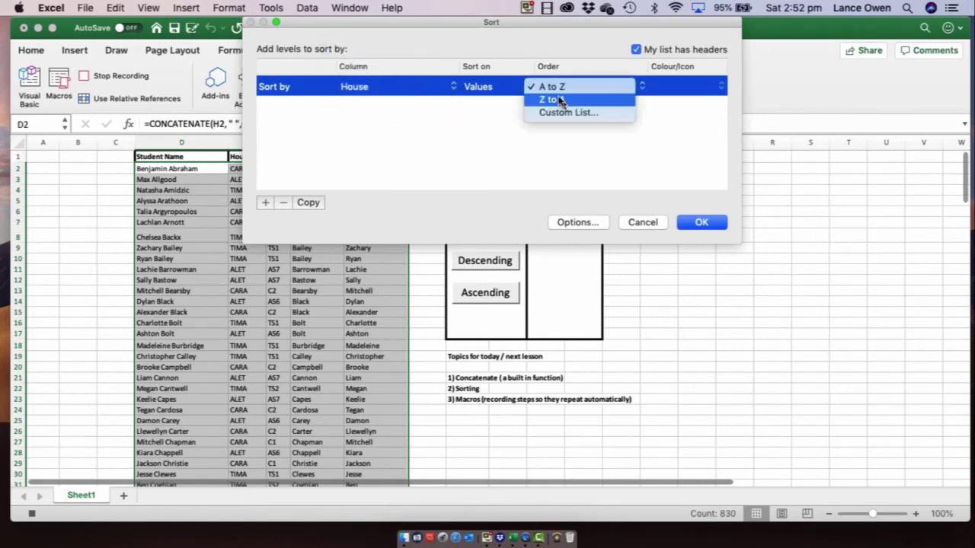
pyautogui.click(561, 100)
pyautogui.click(718, 226)
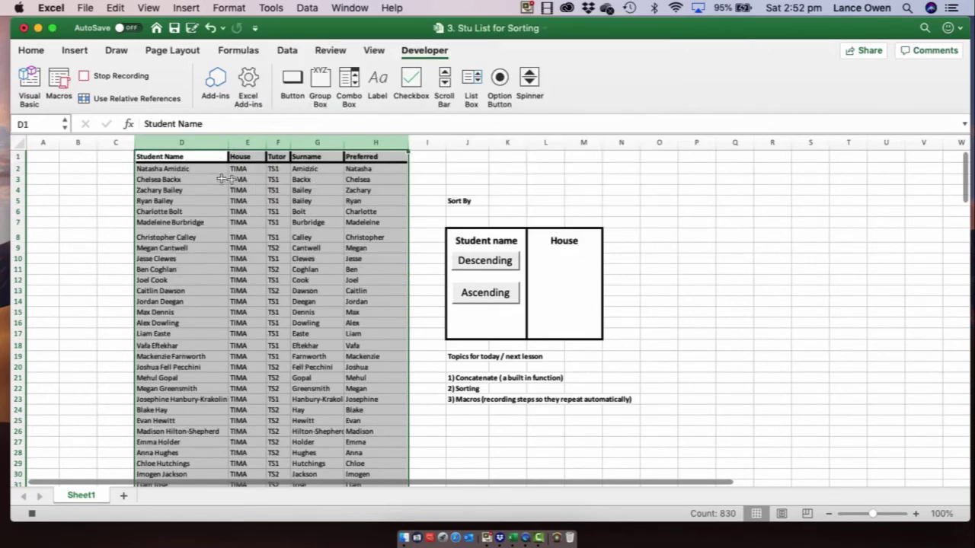
pyautogui.click(733, 201)
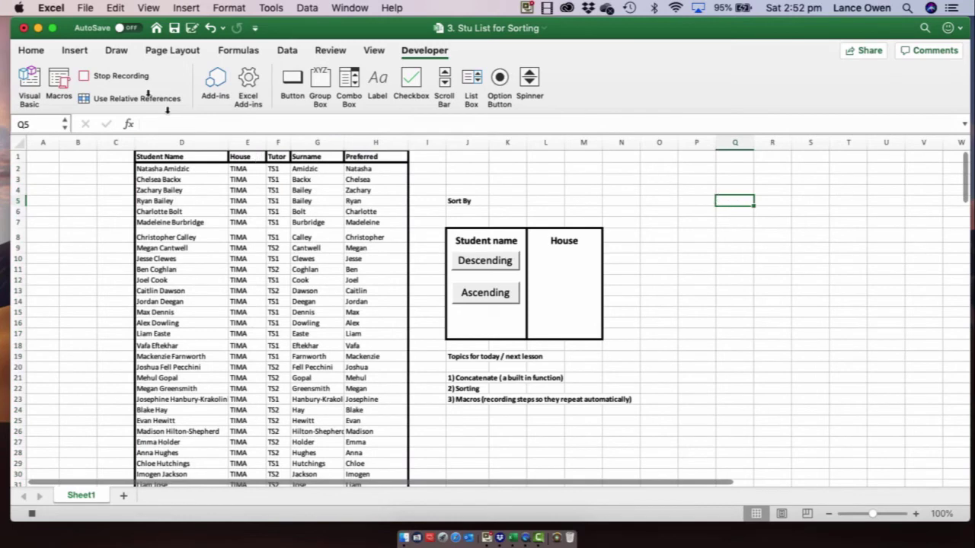
pyautogui.click(118, 77)
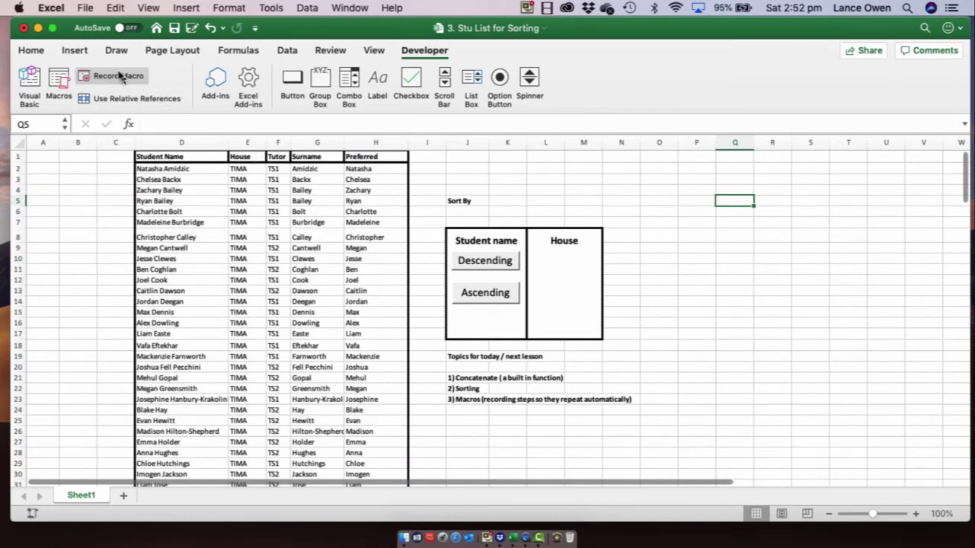
# Step: Insert a form button below the House heading in the Sort By table and assign the house_desc macro to it
pyautogui.click(292, 80)
pyautogui.moveTo(539, 257); pyautogui.dragTo(629, 277)
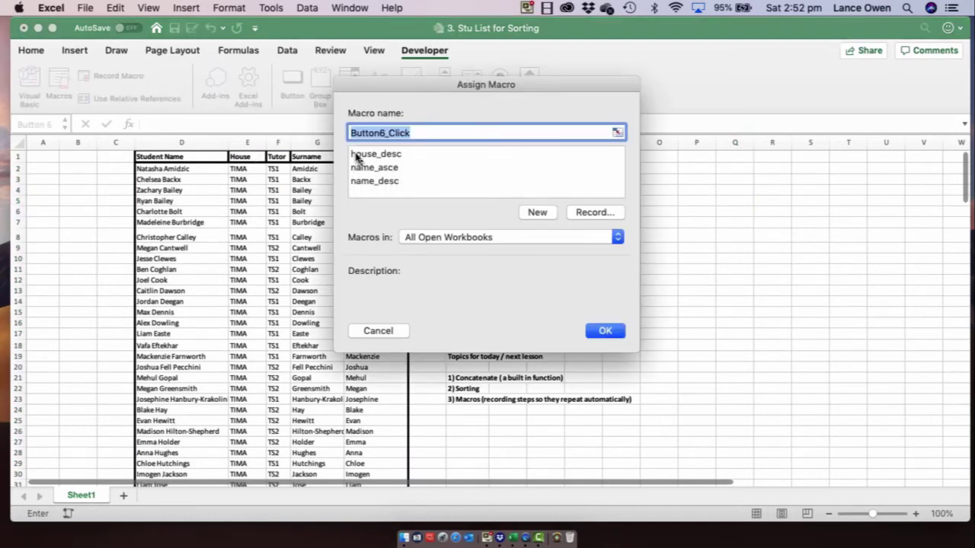
pyautogui.click(358, 157)
pyautogui.click(604, 330)
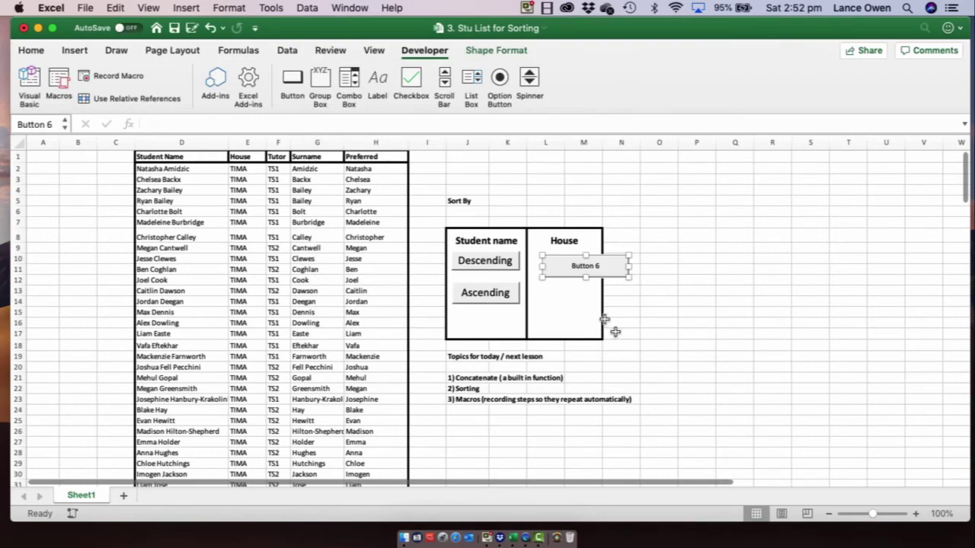
# Step: Fit the new button under the House heading inside the Sort By table and label it Descending
pyautogui.moveTo(590, 259)
pyautogui.mouseDown()
pyautogui.moveTo(583, 239)
pyautogui.moveTo(585, 257)
pyautogui.moveTo(607, 267)
pyautogui.moveTo(594, 271)
pyautogui.mouseUp()
pyautogui.click(575, 259)
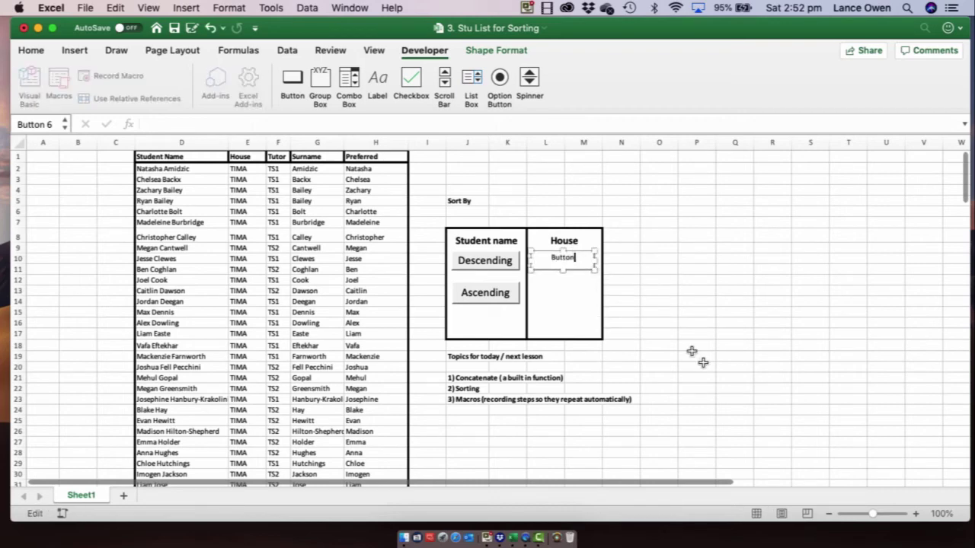
pyautogui.write('Descending')
pyautogui.click(556, 325)
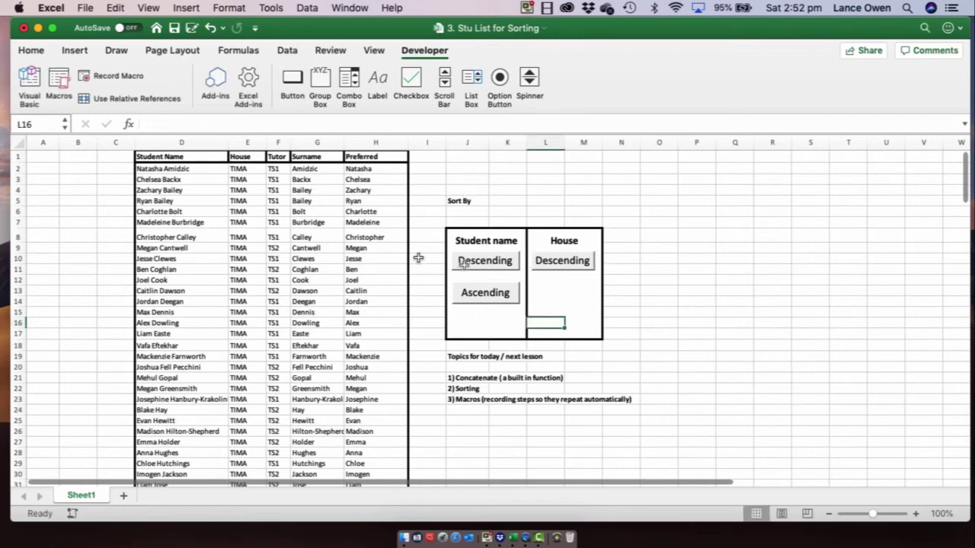
# Step: Start recording a macro named house_asce, stored in this workbook
pyautogui.click(112, 77)
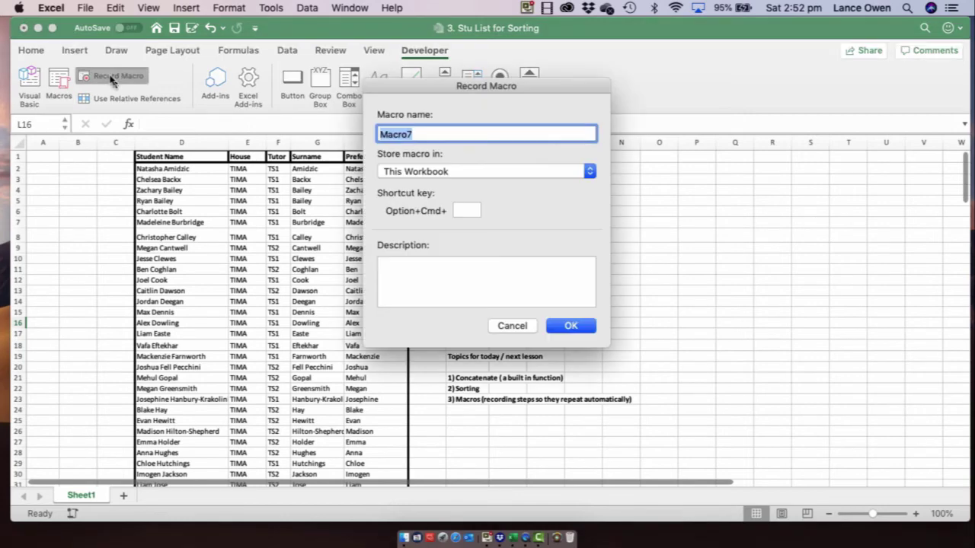
pyautogui.write('house_asce')
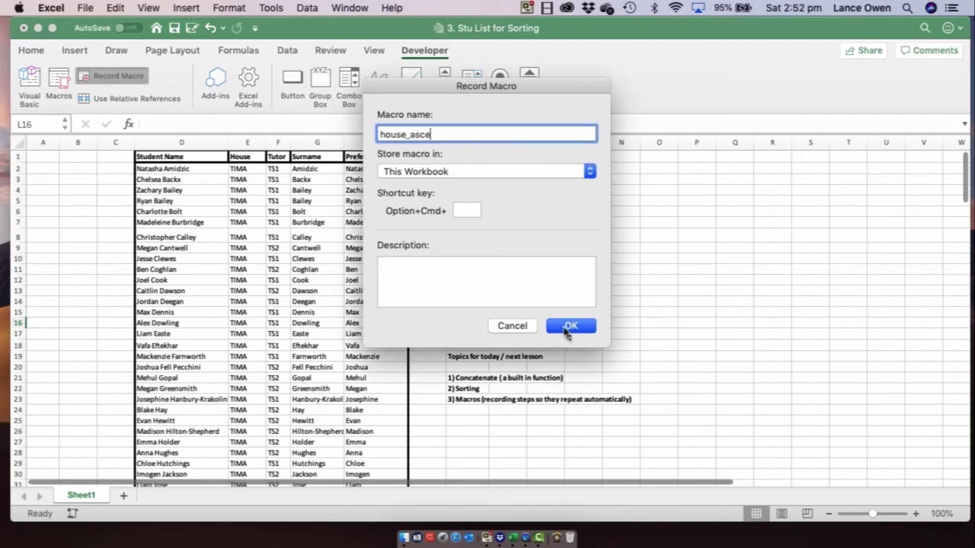
pyautogui.click(569, 327)
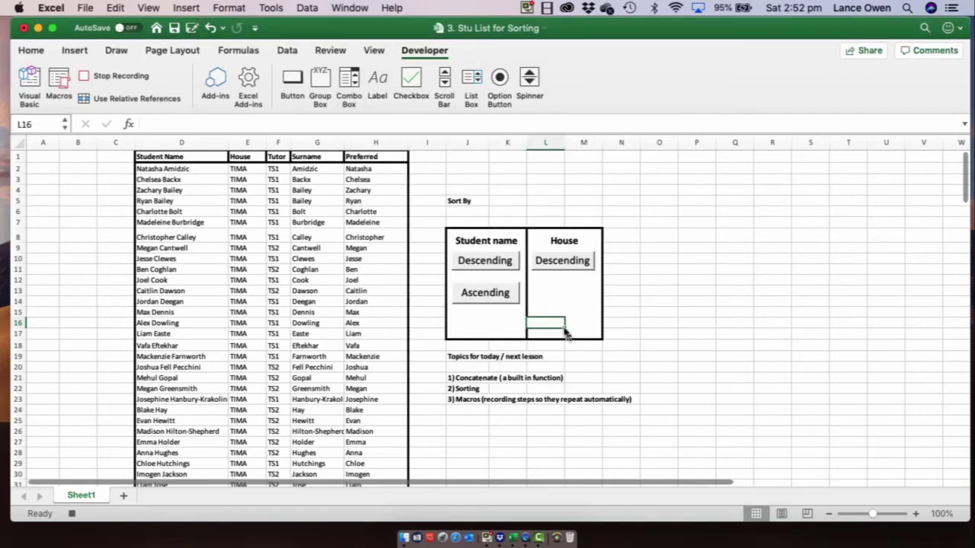
# Step: Sort columns D to H by House values from A to Z, with headers, and stop the macro recording
pyautogui.moveTo(202, 142); pyautogui.dragTo(375, 142)
pyautogui.click(307, 8)
pyautogui.click(316, 26)
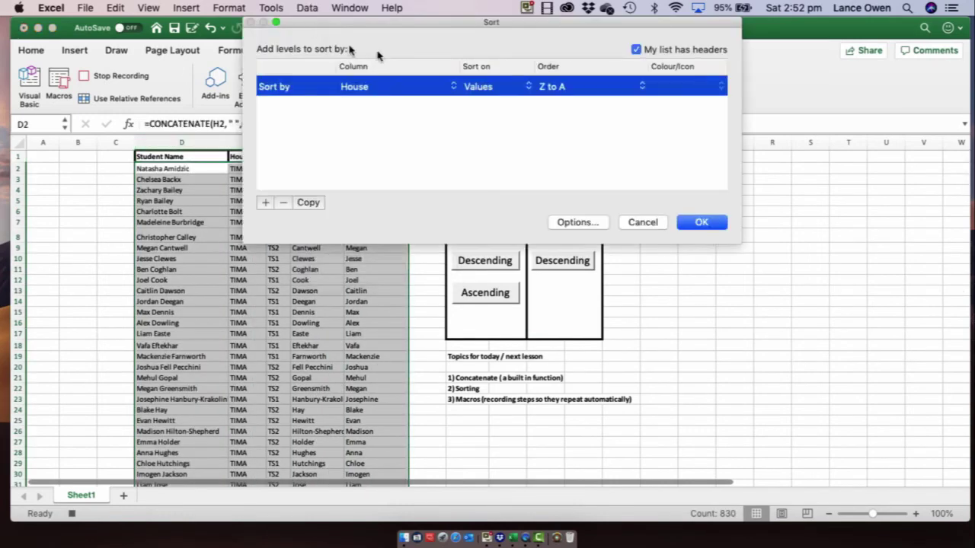
pyautogui.click(642, 95)
pyautogui.click(561, 73)
pyautogui.click(701, 222)
pyautogui.click(727, 235)
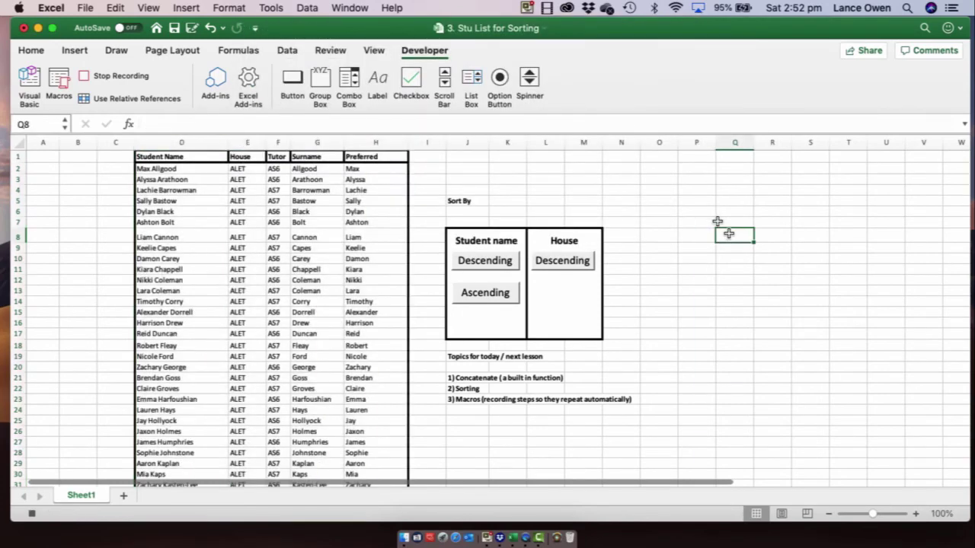
pyautogui.click(84, 75)
# Step: Insert a form button below the House column's Descending button, assign the house_asce macro to it and fit it within the table
pyautogui.click(292, 82)
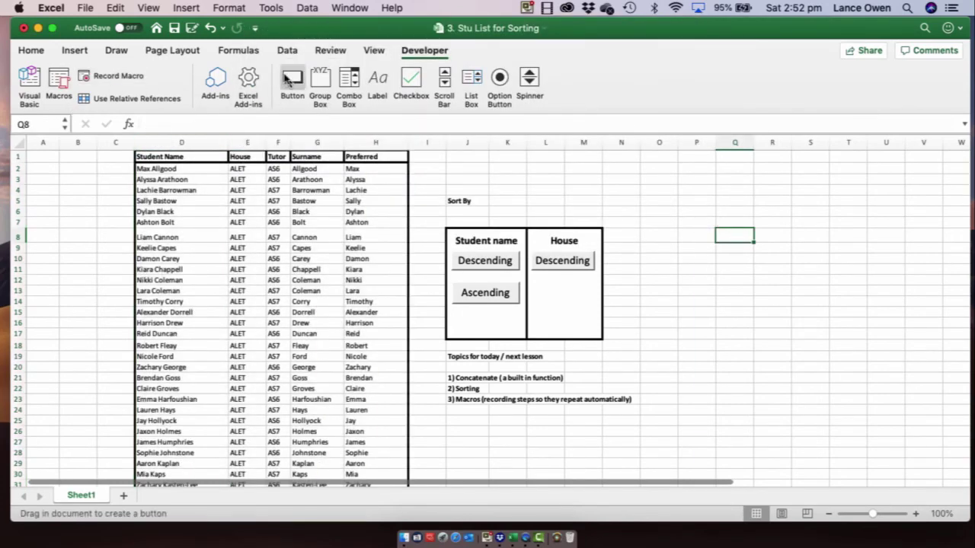
pyautogui.click(541, 286)
pyautogui.click(377, 154)
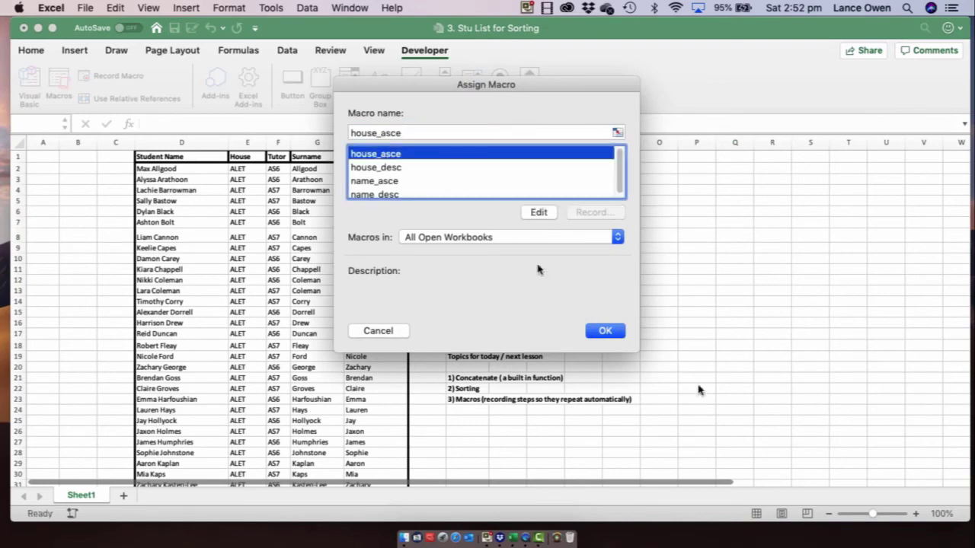
pyautogui.click(605, 332)
pyautogui.moveTo(557, 296)
pyautogui.mouseDown()
pyautogui.moveTo(623, 304)
pyautogui.moveTo(579, 296)
pyautogui.mouseUp()
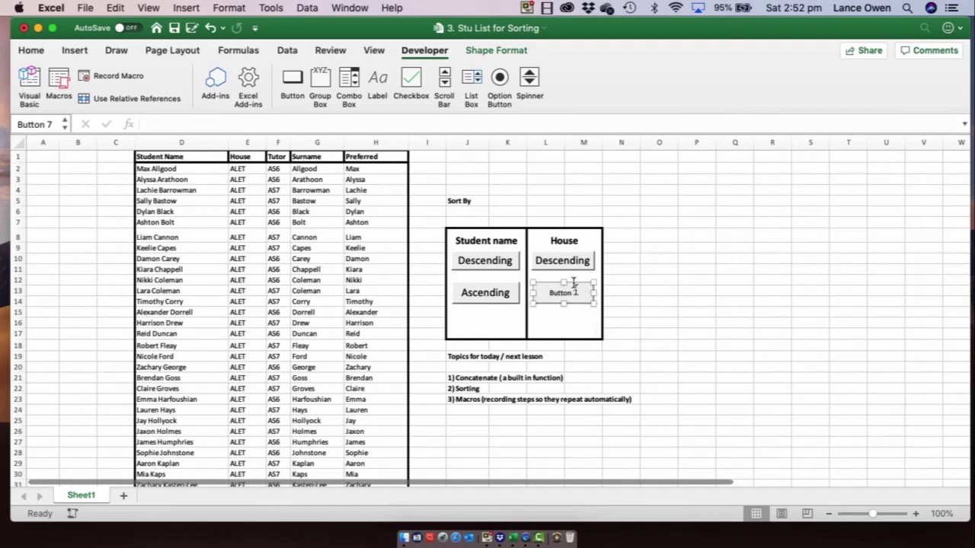
# Step: Replace the default text on the new House button with the label Ascending
pyautogui.click(574, 287)
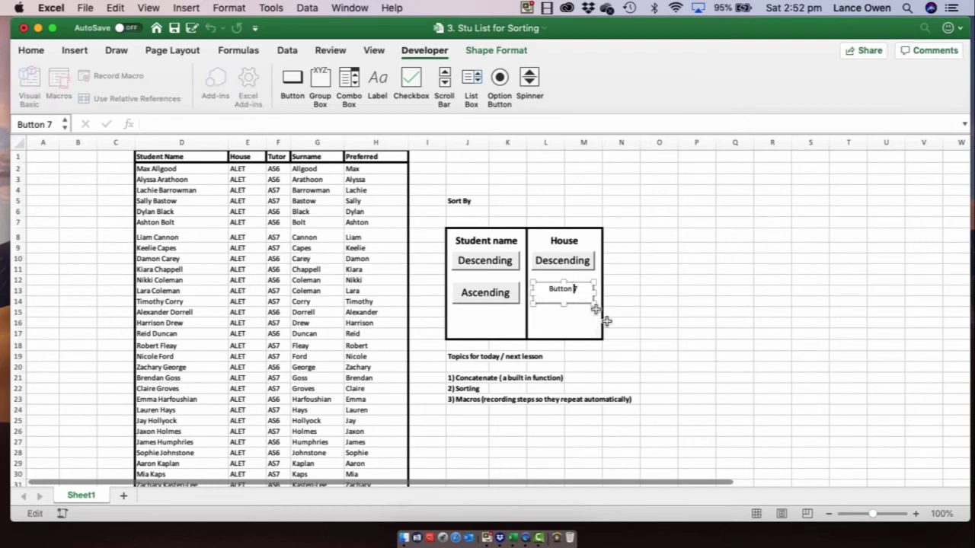
pyautogui.press('BackSpace')
pyautogui.press('BackSpace')
pyautogui.press('BackSpace')
pyautogui.press('BackSpace')
pyautogui.press('BackSpace')
pyautogui.write('Ascending')
pyautogui.click(684, 289)
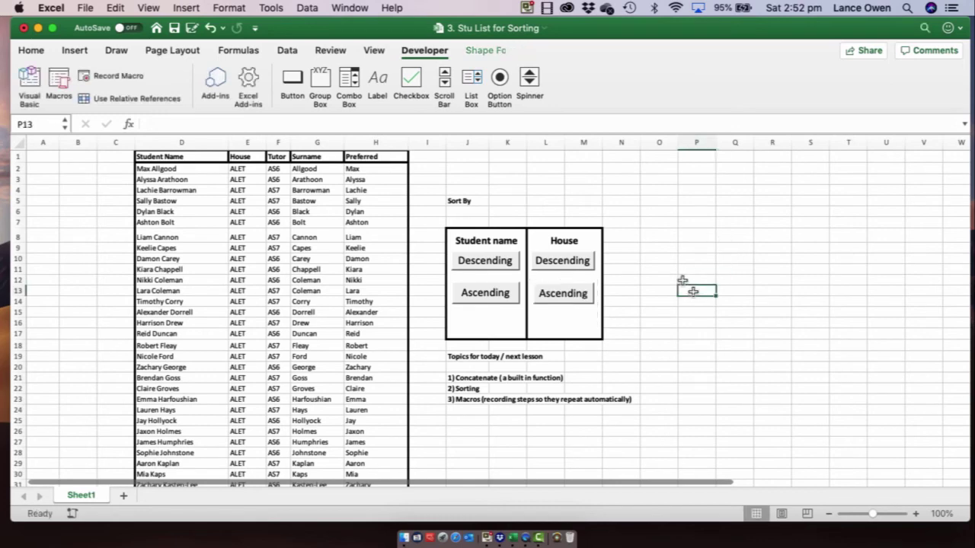
# Step: Test the Descending and Ascending buttons for House and for Student name, finishing with the list sorted by student name in ascending order
pyautogui.click(550, 260)
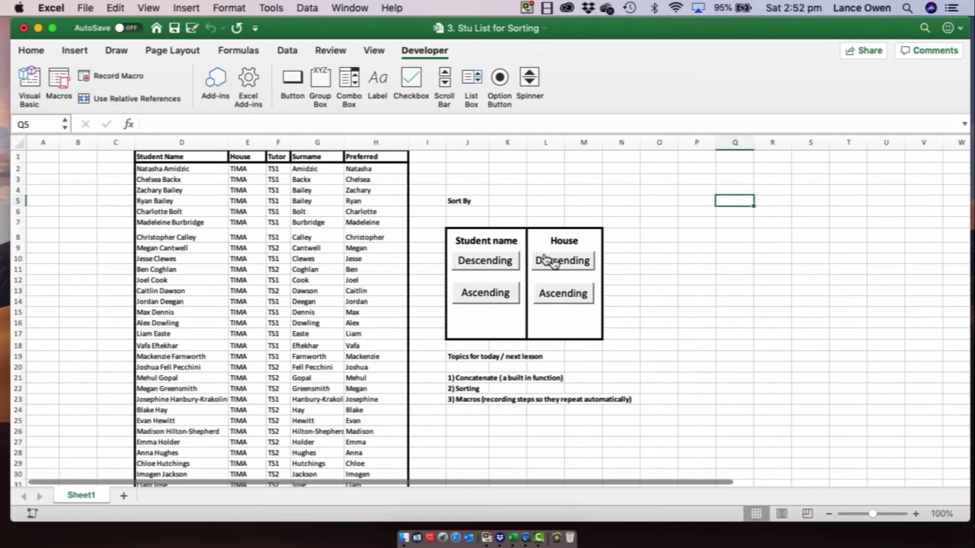
pyautogui.click(561, 294)
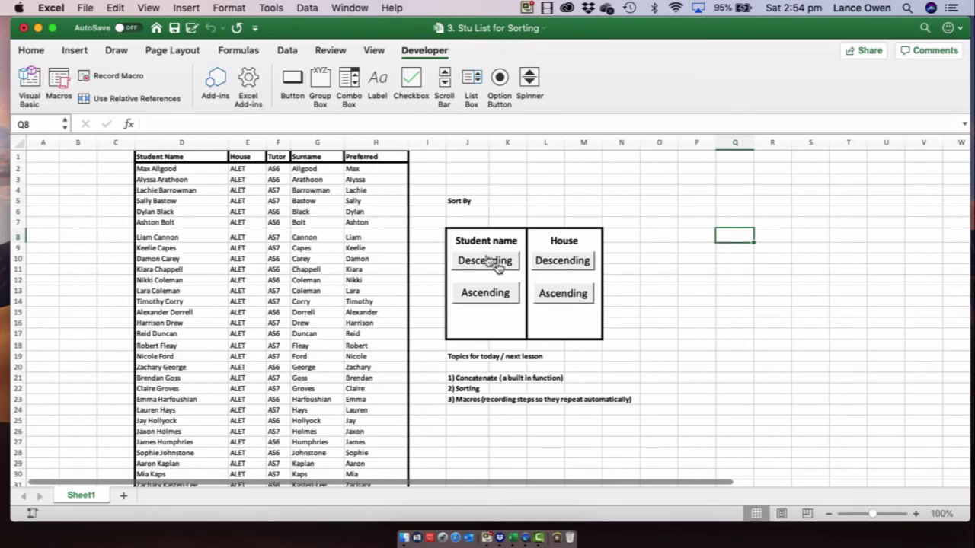
pyautogui.click(494, 261)
pyautogui.click(495, 294)
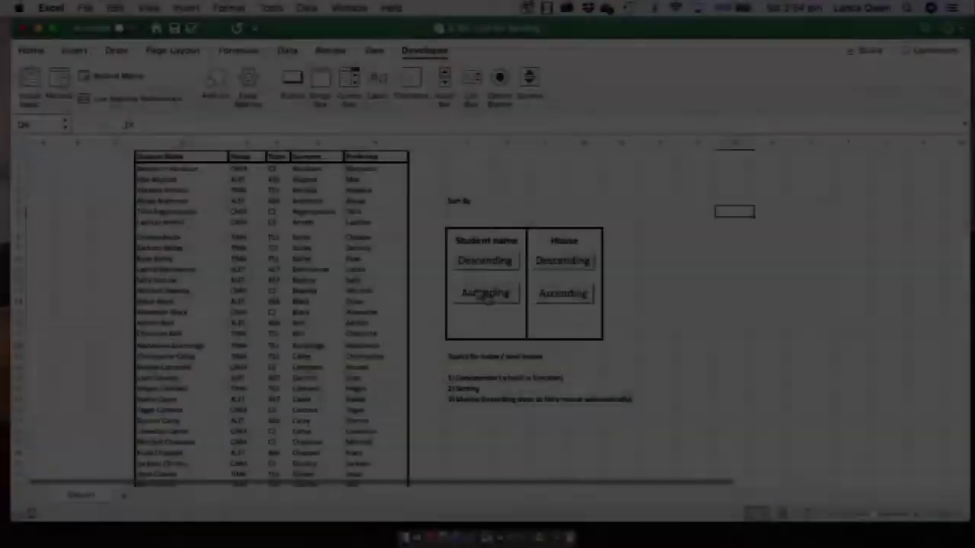